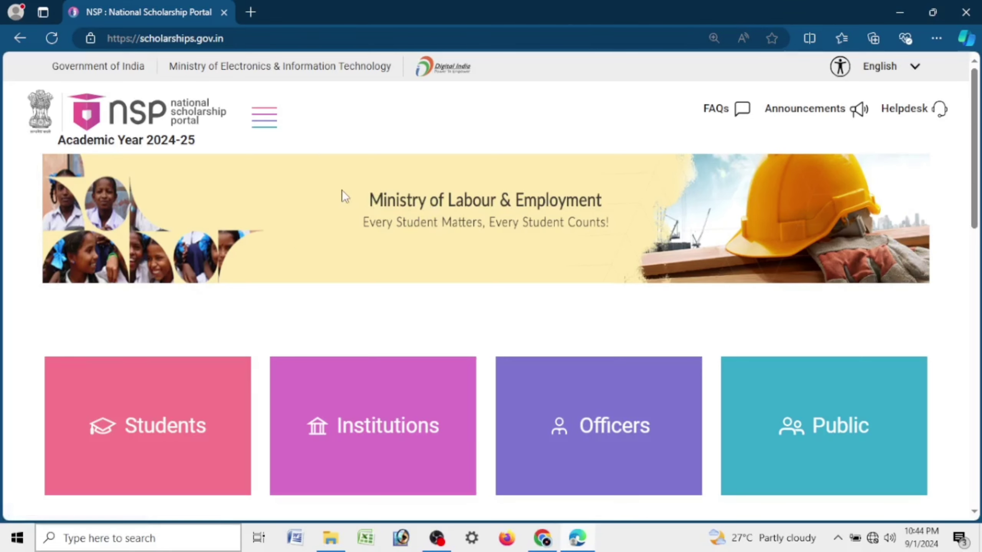
# Step: Point out the ministry banner, then reach the Students > Apply For Scholarship login page from the menu
pyautogui.moveTo(618, 201); pyautogui.dragTo(361, 199)
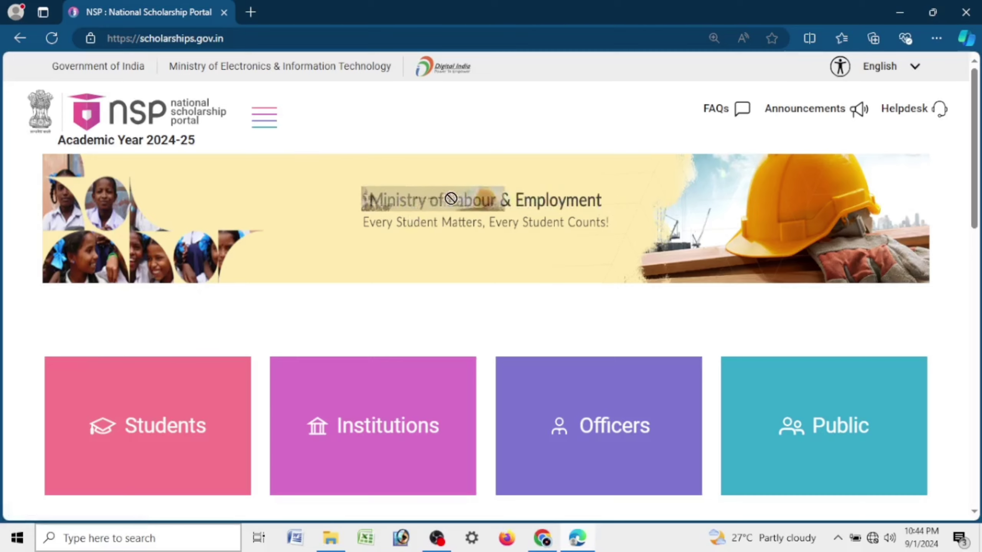
pyautogui.click(501, 195)
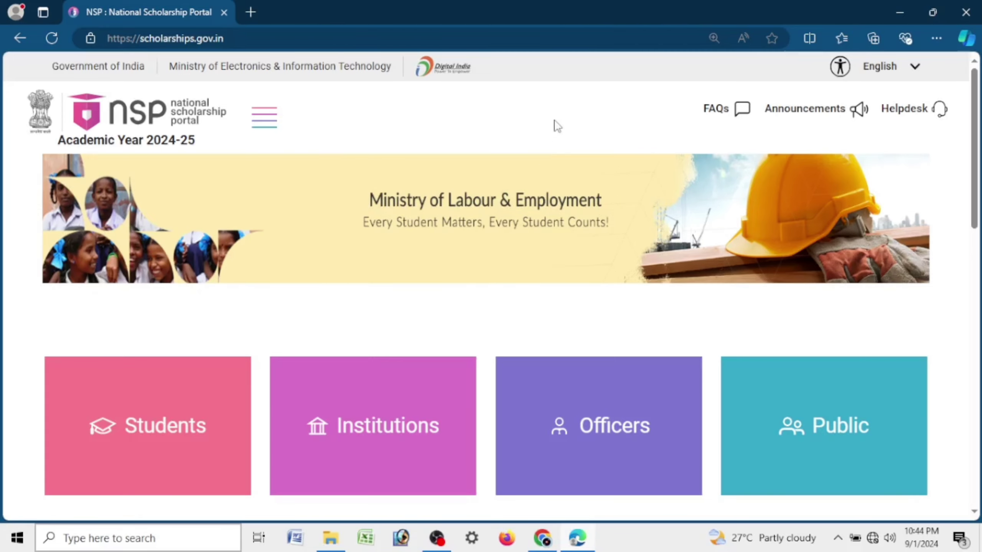
pyautogui.scroll(-10, 557, 126)
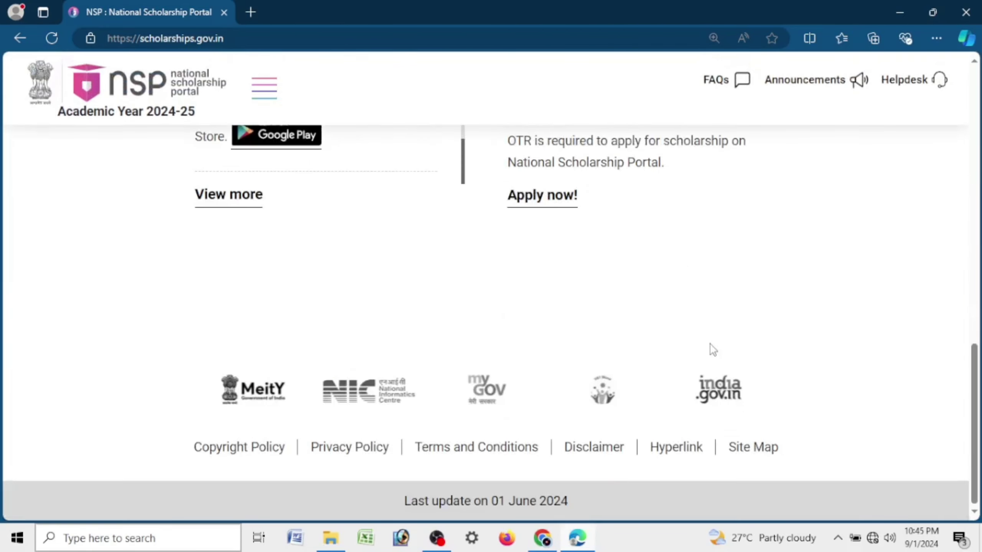
pyautogui.scroll(10, 713, 350)
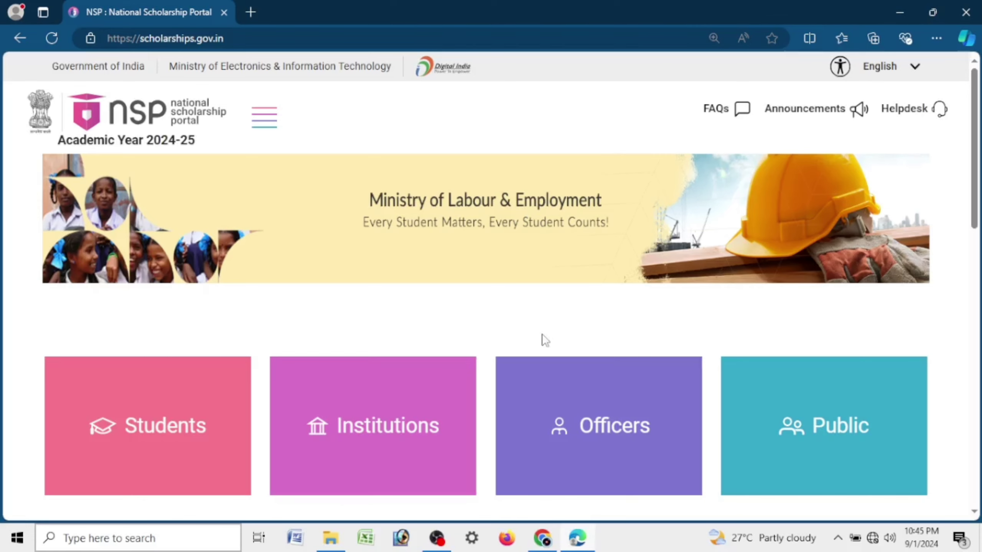
pyautogui.scroll(-5, 545, 355)
pyautogui.scroll(-3, 545, 359)
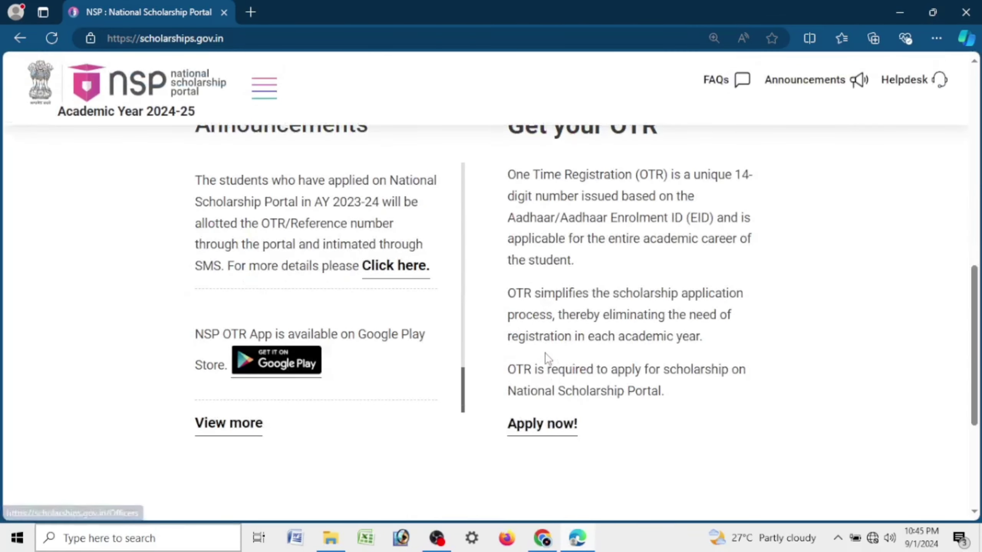
pyautogui.scroll(10, 545, 359)
pyautogui.scroll(1, 546, 359)
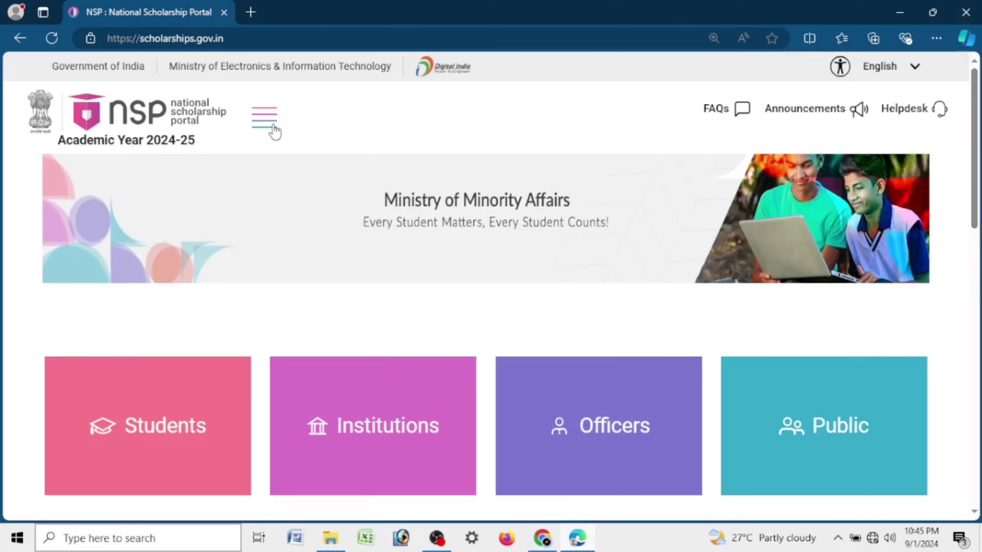
pyautogui.click(272, 124)
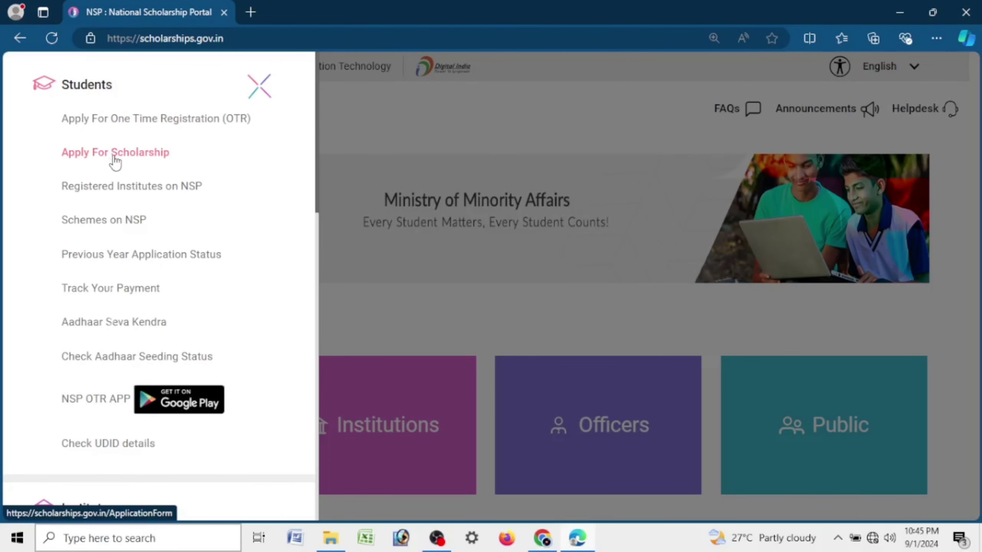
pyautogui.click(115, 160)
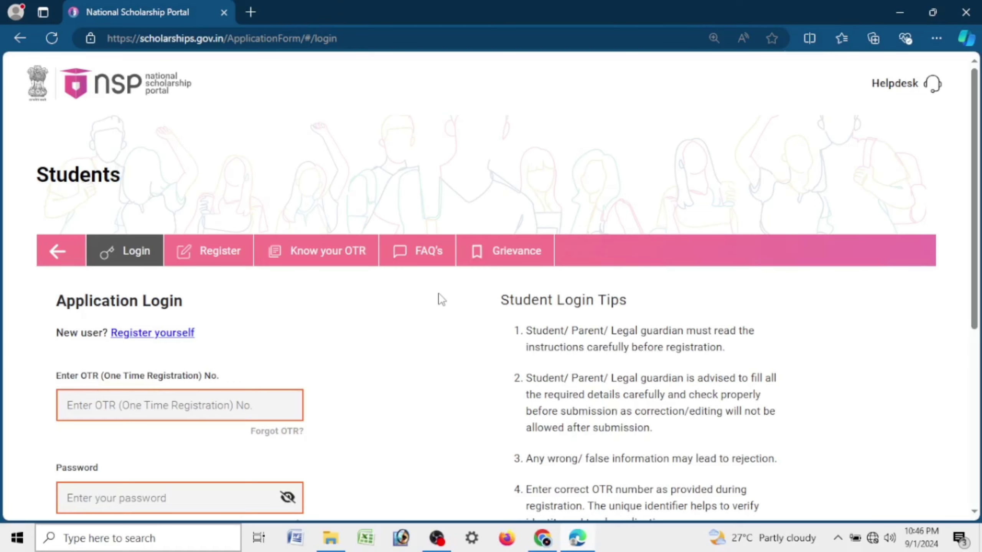
# Step: Log in with the student's OTR number, the account password and the displayed security PIN
pyautogui.scroll(-5, 427, 349)
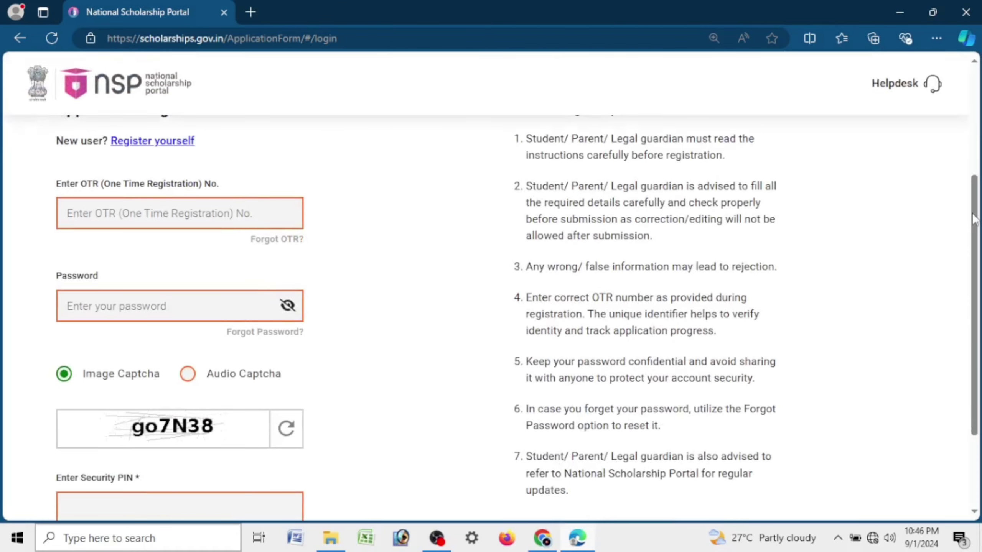
pyautogui.moveTo(974, 219); pyautogui.dragTo(973, 254)
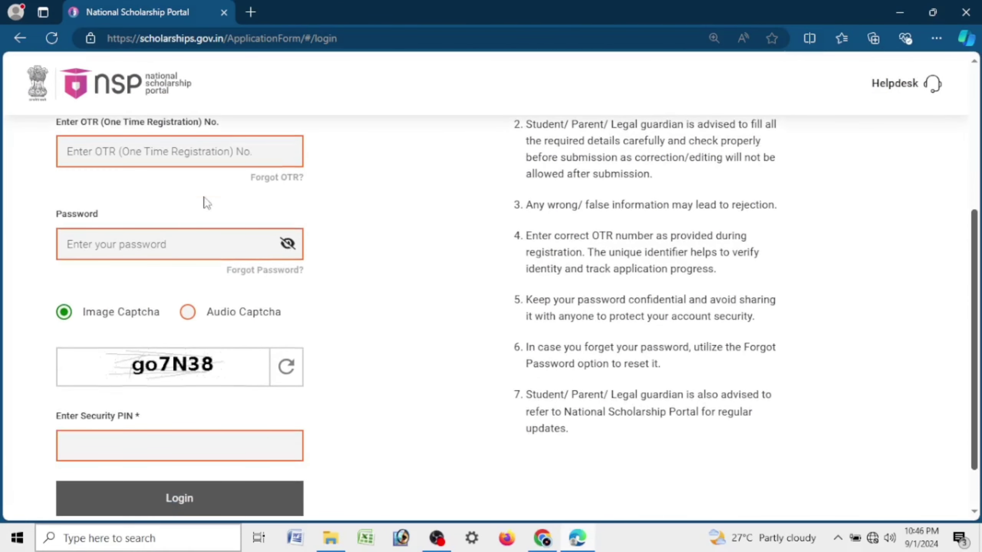
pyautogui.click(192, 154)
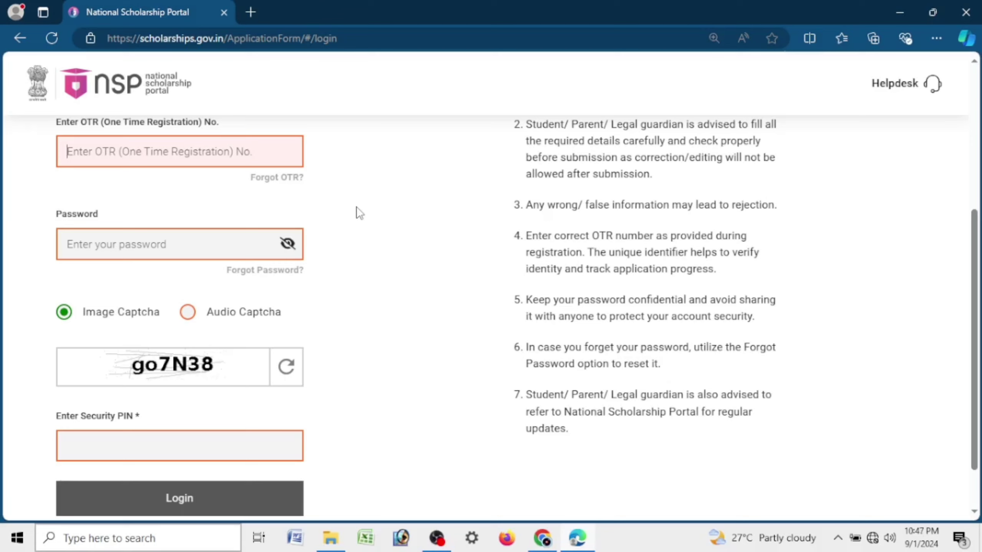
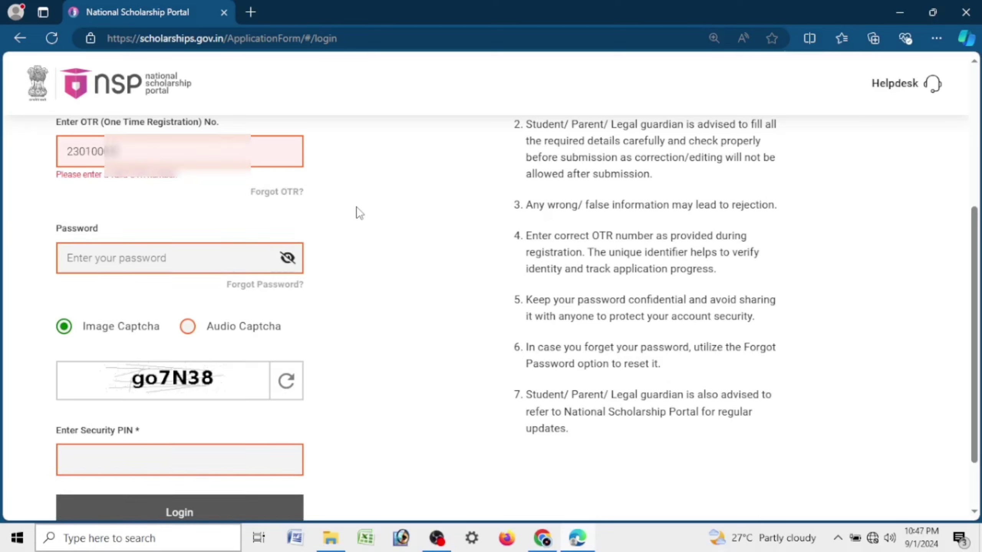
pyautogui.click(201, 251)
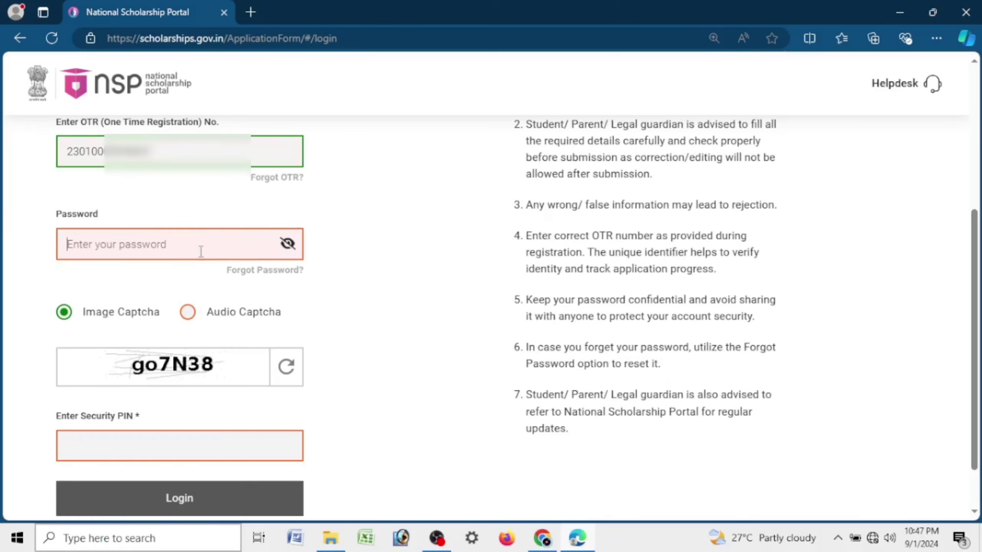
pyautogui.write('•••')
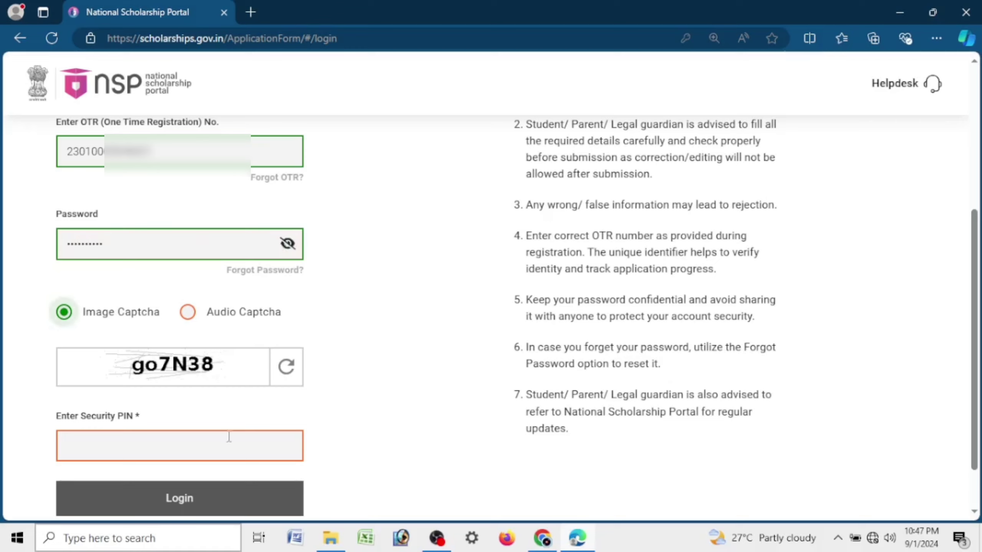
pyautogui.click(215, 452)
pyautogui.write('go7')
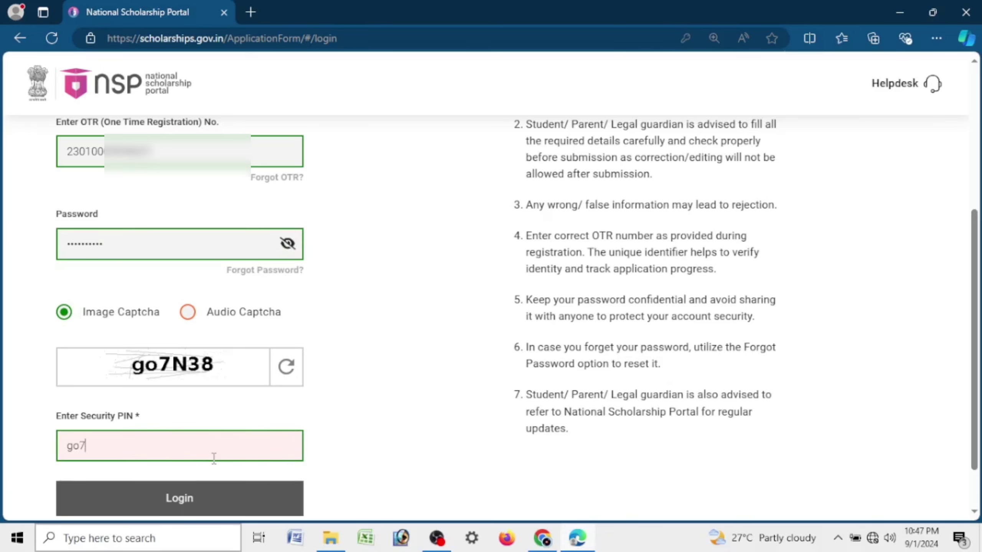
pyautogui.write('N38')
pyautogui.click(241, 504)
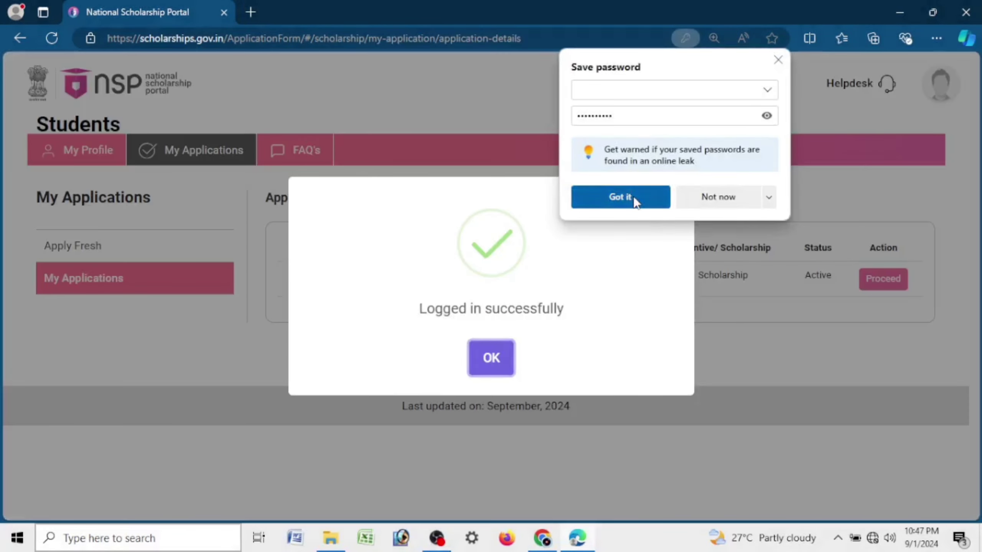
# Step: Dismiss the save-password prompt and login confirmation, then point out the application ID and 2024-25 year
pyautogui.click(634, 196)
pyautogui.click(502, 358)
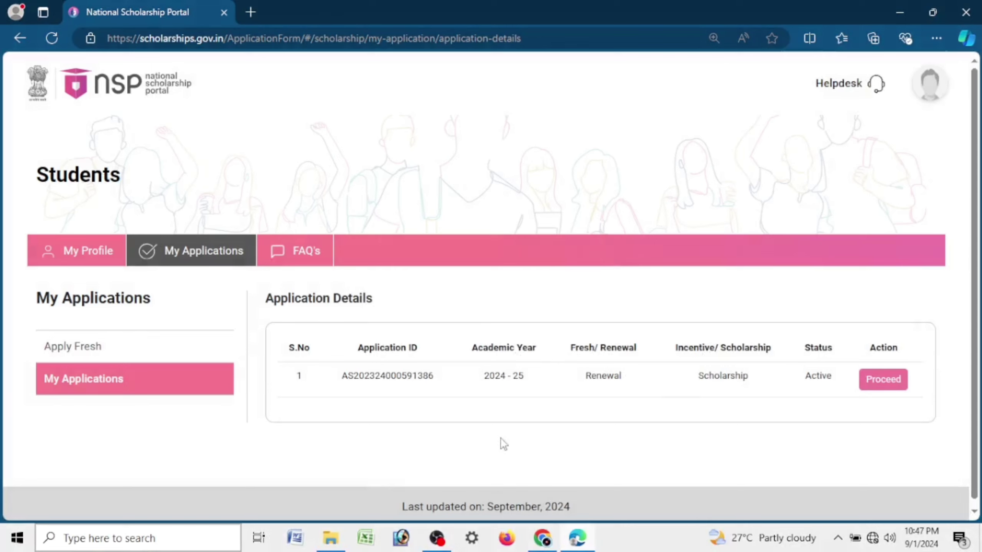
pyautogui.moveTo(341, 375); pyautogui.dragTo(456, 394)
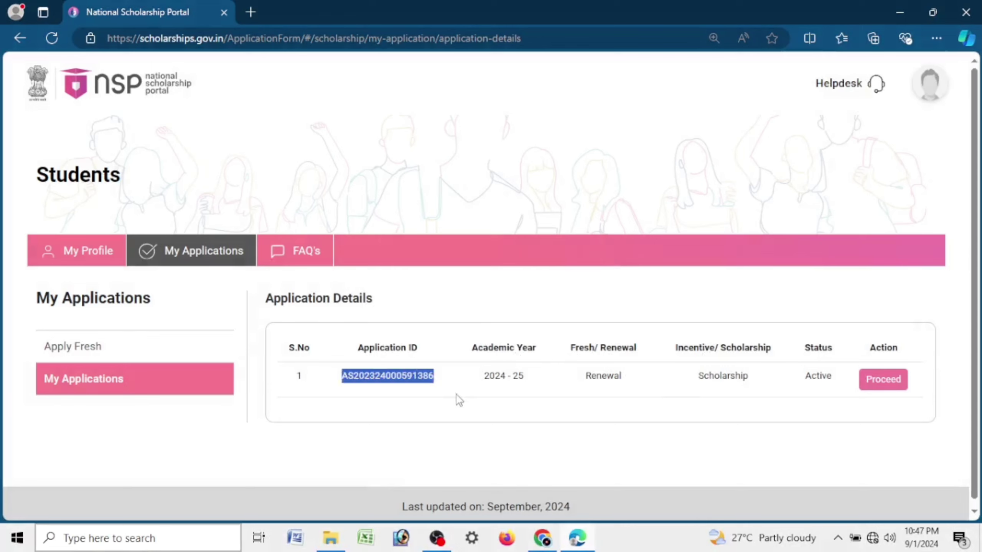
pyautogui.click(481, 394)
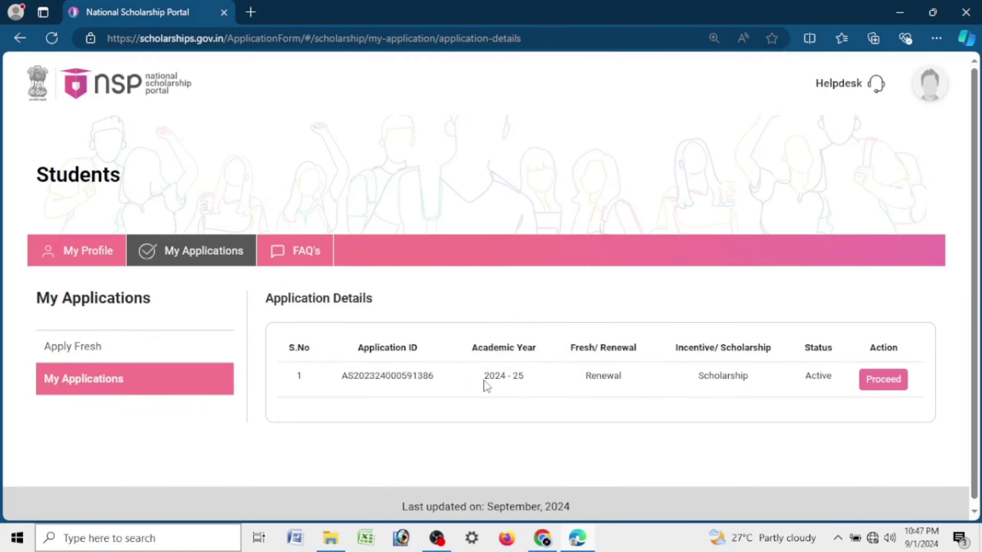
pyautogui.moveTo(483, 376); pyautogui.dragTo(566, 385)
pyautogui.click(541, 404)
pyautogui.moveTo(480, 388); pyautogui.dragTo(539, 388)
pyautogui.click(576, 384)
# Step: Point out the application's Renewal type, scholarship scheme and Active status
pyautogui.moveTo(567, 349); pyautogui.dragTo(642, 351)
pyautogui.moveTo(586, 382)
pyautogui.mouseDown()
pyautogui.moveTo(649, 376)
pyautogui.moveTo(585, 388)
pyautogui.mouseUp()
pyautogui.click(664, 434)
pyautogui.click(616, 379)
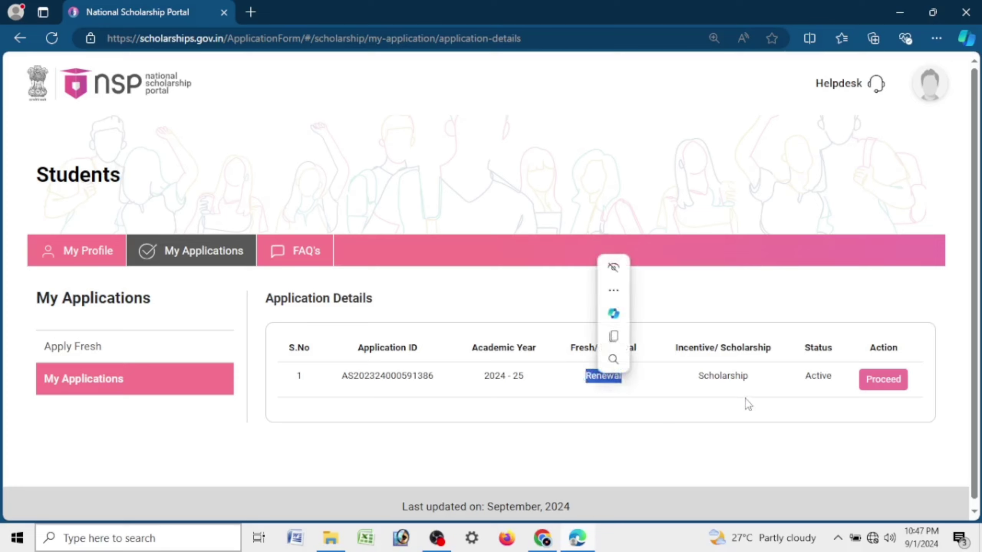
pyautogui.click(748, 434)
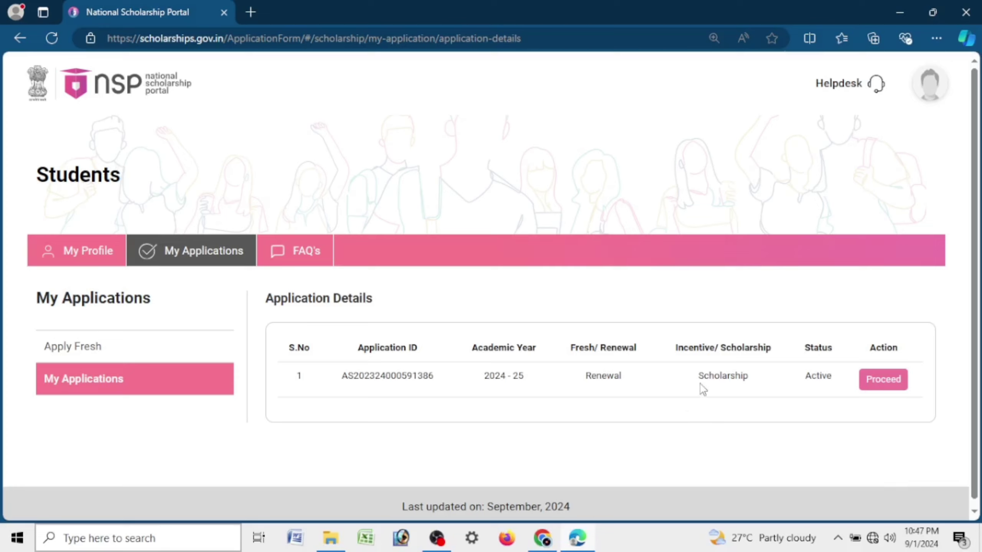
pyautogui.moveTo(714, 387); pyautogui.dragTo(799, 425)
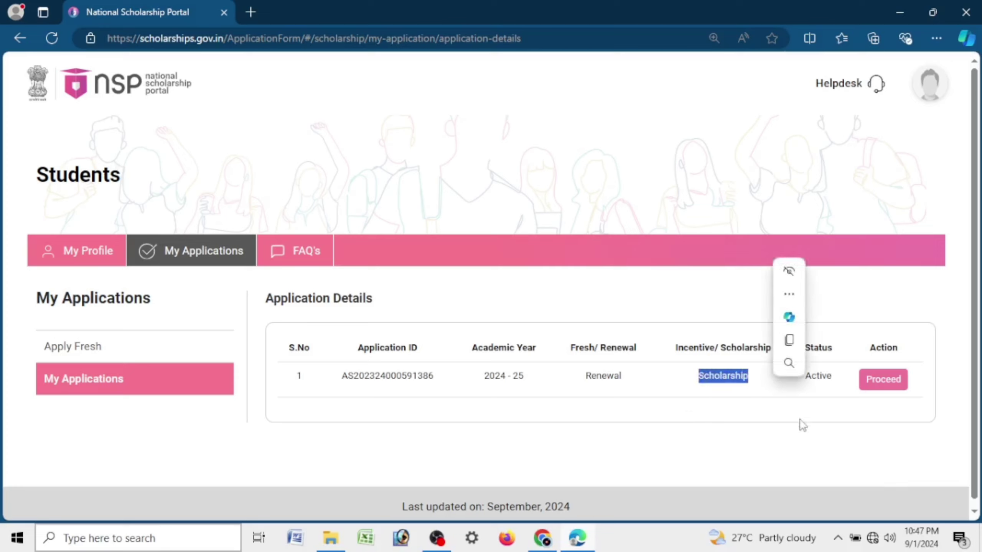
pyautogui.click(800, 445)
pyautogui.moveTo(808, 381); pyautogui.dragTo(843, 386)
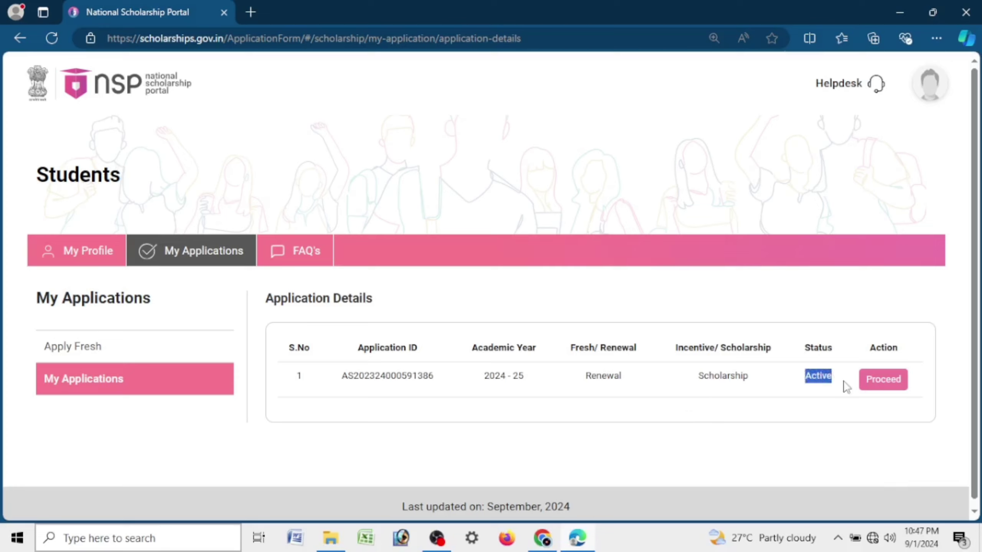
pyautogui.click(876, 451)
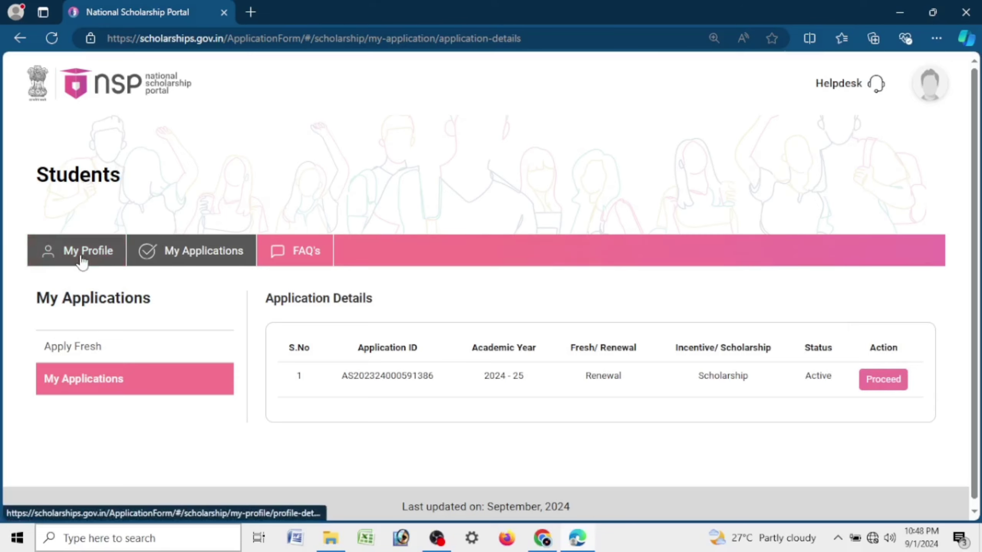
pyautogui.click(92, 264)
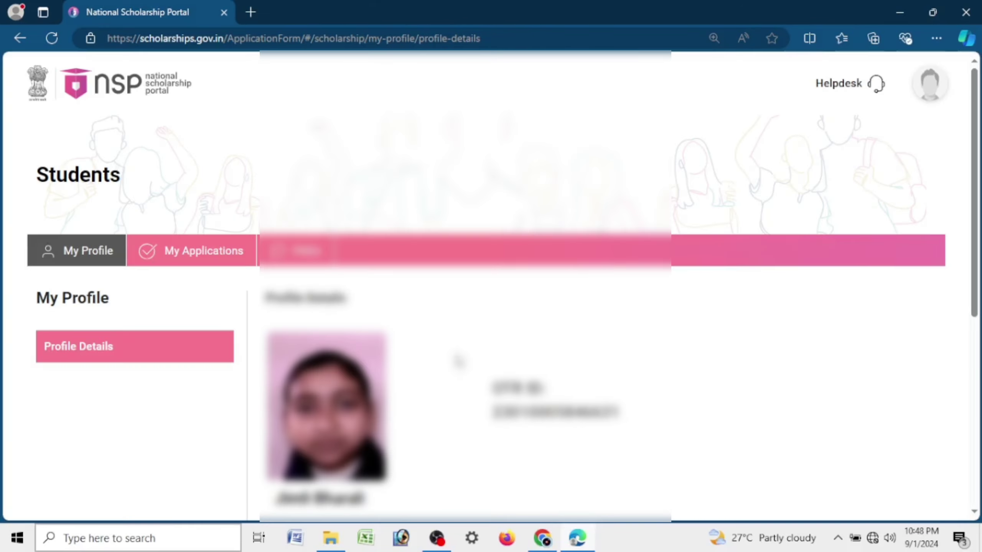
pyautogui.scroll(-5, 404, 286)
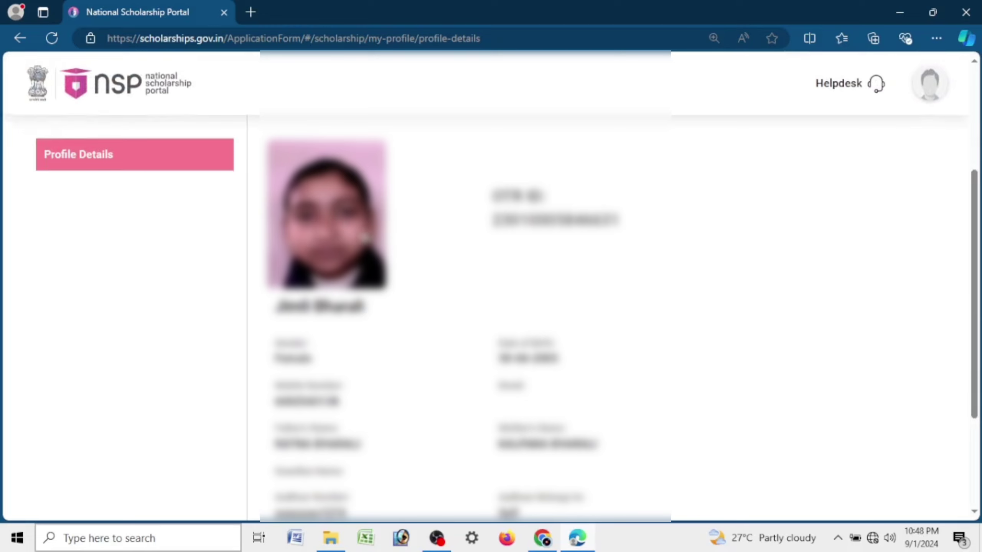
pyautogui.scroll(-4, 541, 222)
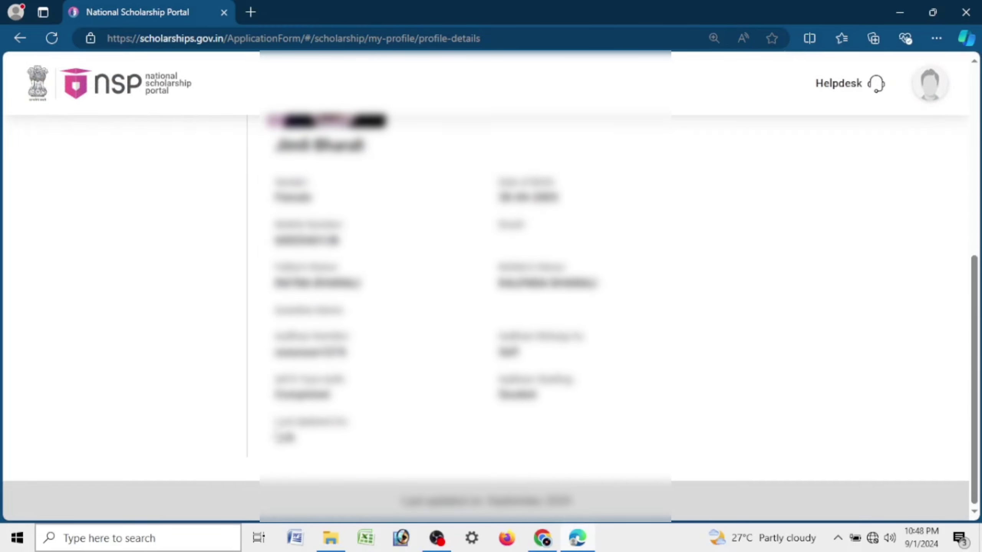
pyautogui.moveTo(276, 427); pyautogui.dragTo(363, 429)
pyautogui.click(511, 244)
pyautogui.scroll(5, 487, 286)
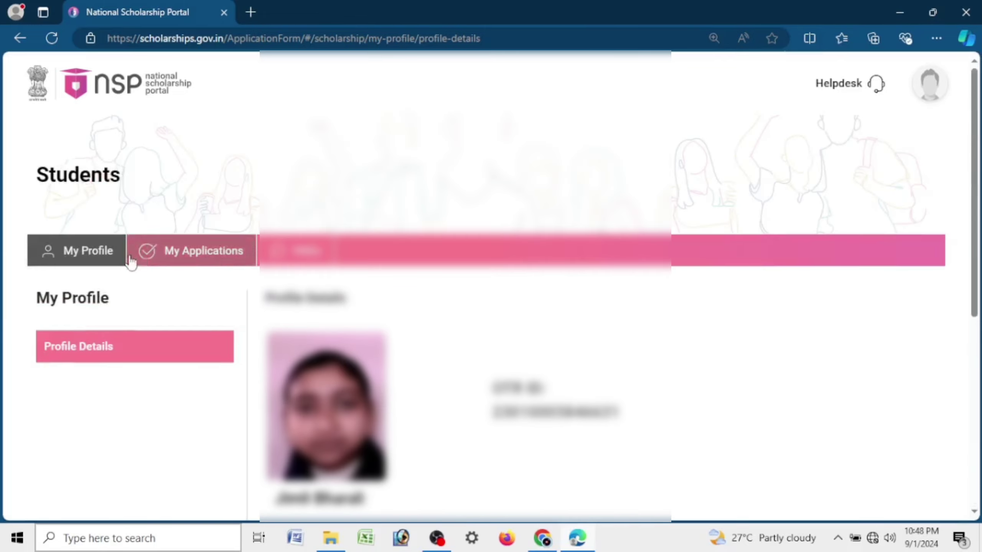
pyautogui.click(188, 265)
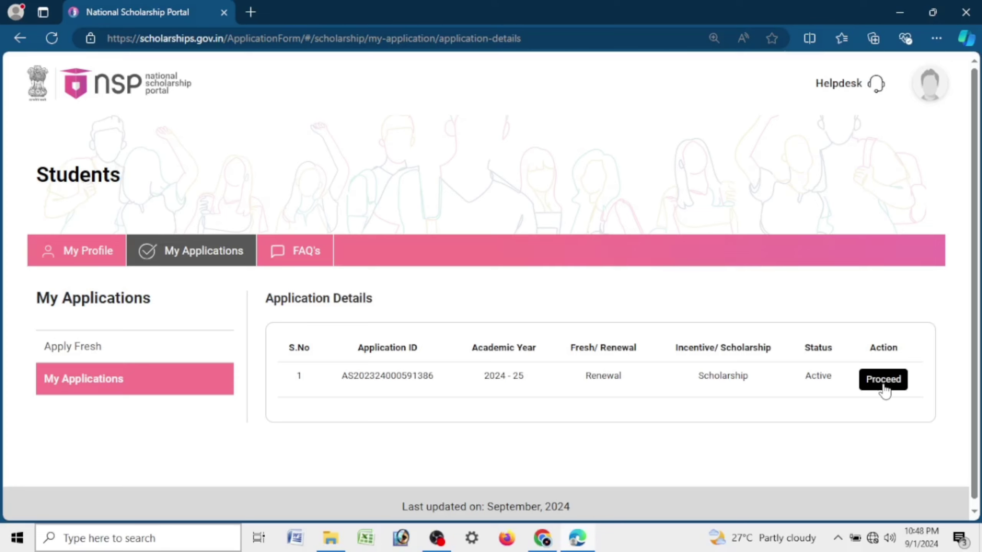
# Step: Open the application's Status page and expand Verification details, noting the PFMS payment line
pyautogui.click(883, 380)
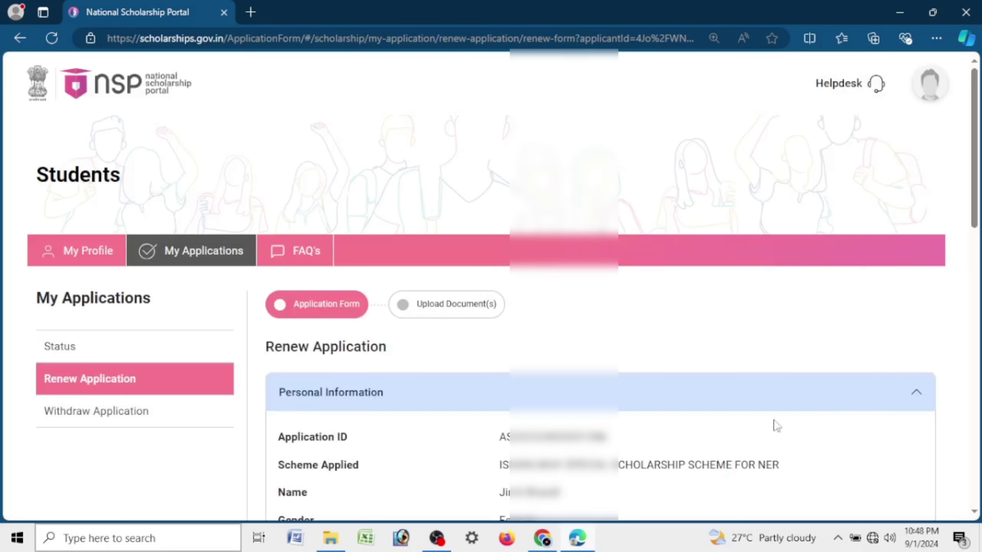
pyautogui.click(149, 355)
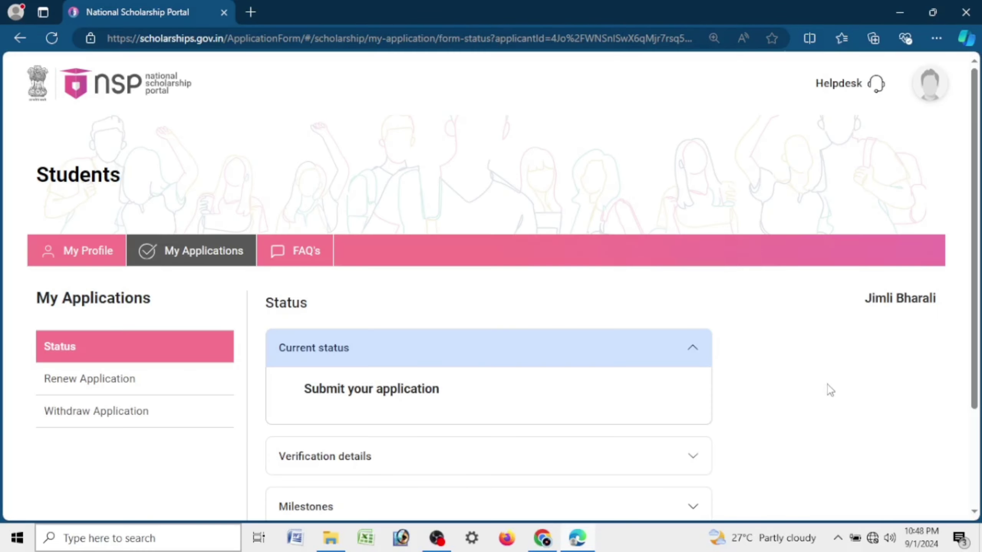
pyautogui.scroll(-3, 733, 386)
pyautogui.click(496, 339)
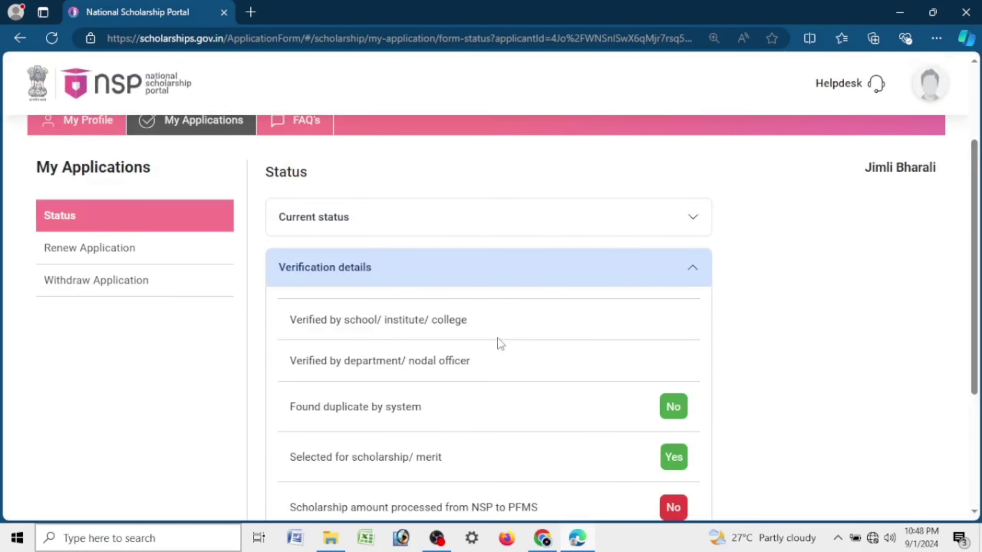
pyautogui.scroll(-4, 497, 339)
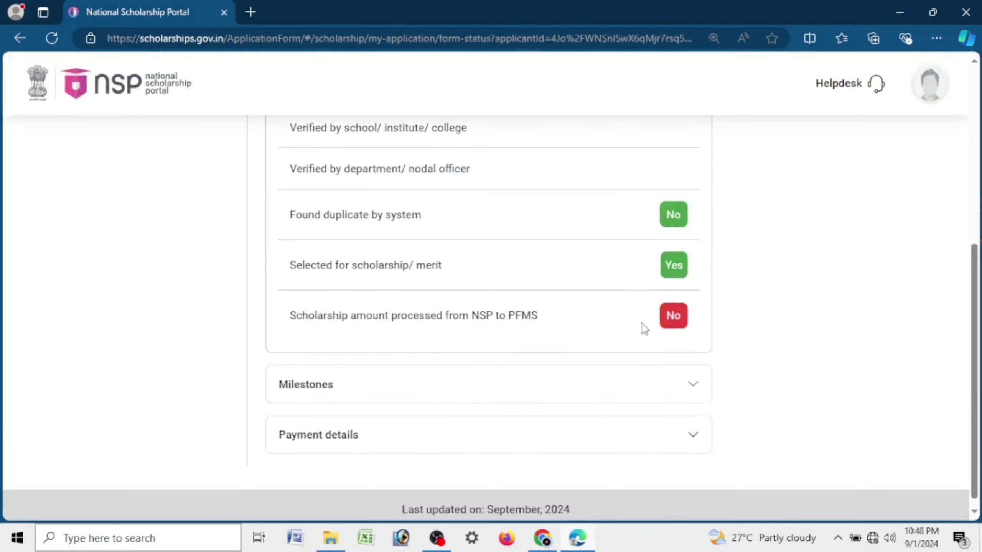
pyautogui.moveTo(290, 317); pyautogui.dragTo(560, 321)
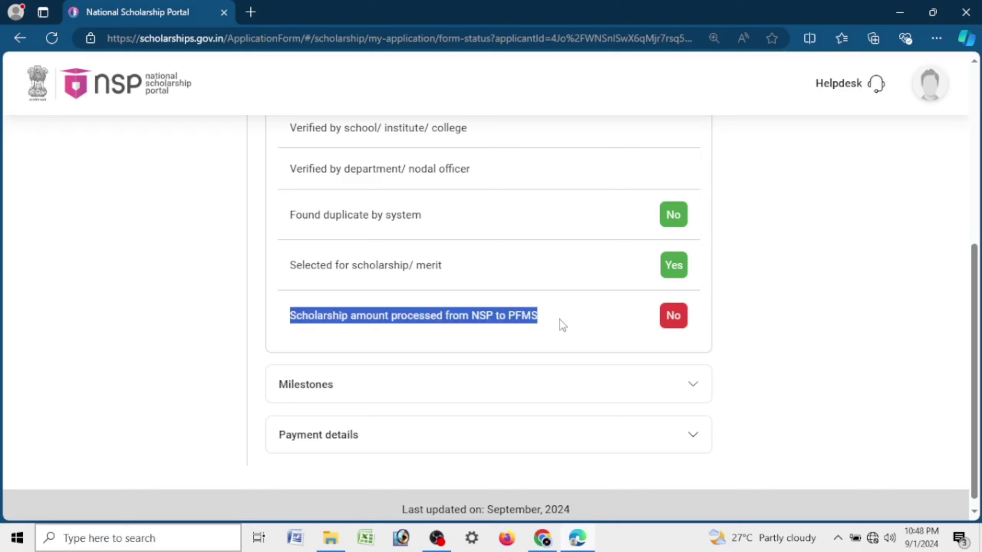
pyautogui.click(655, 335)
# Step: Expand the Milestones, Payment details and Current status sections
pyautogui.click(468, 398)
pyautogui.click(485, 431)
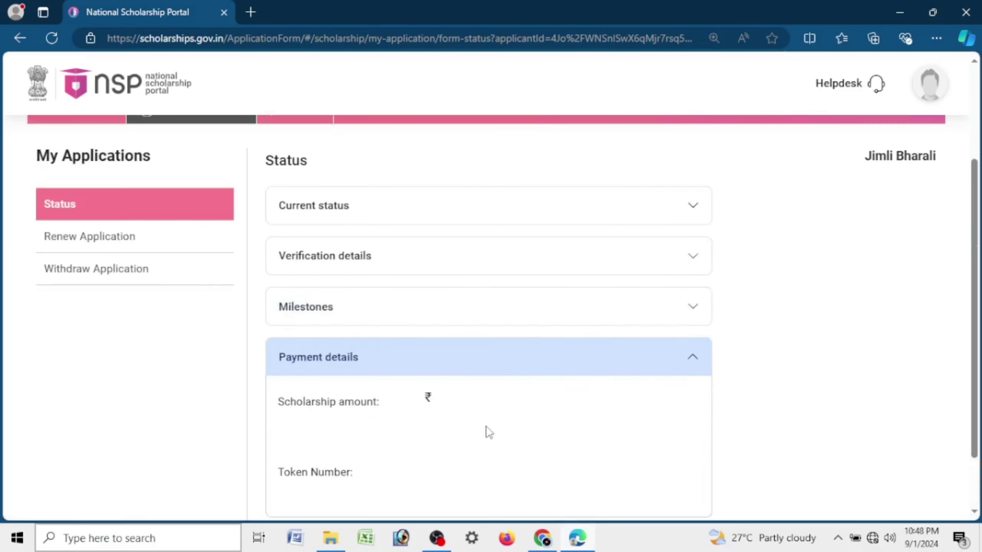
pyautogui.scroll(-2, 474, 423)
pyautogui.click(472, 241)
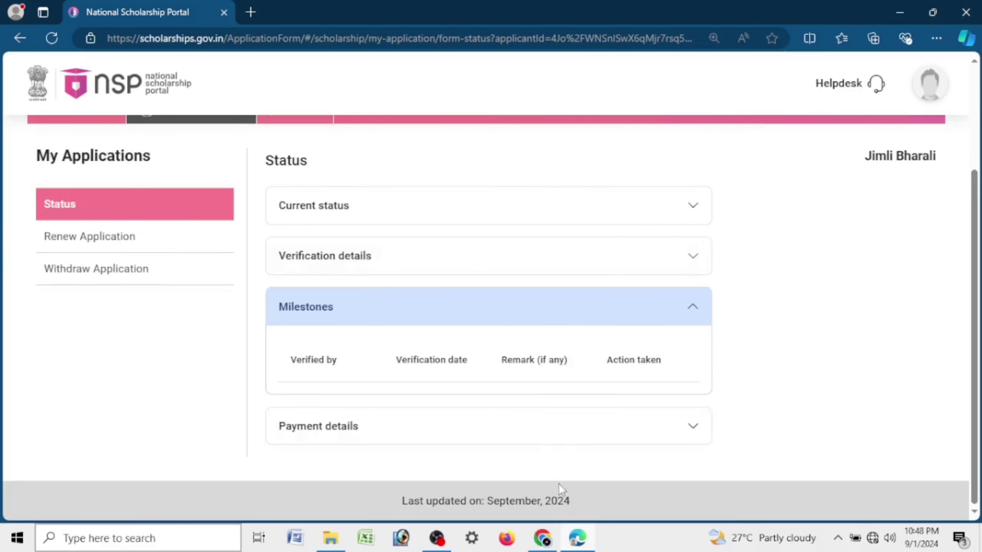
pyautogui.click(457, 251)
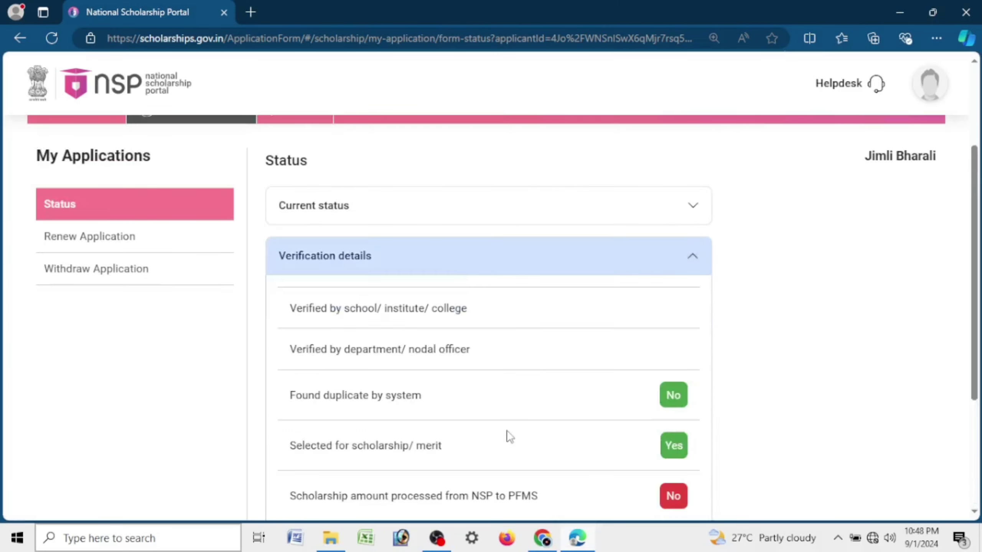
pyautogui.click(496, 206)
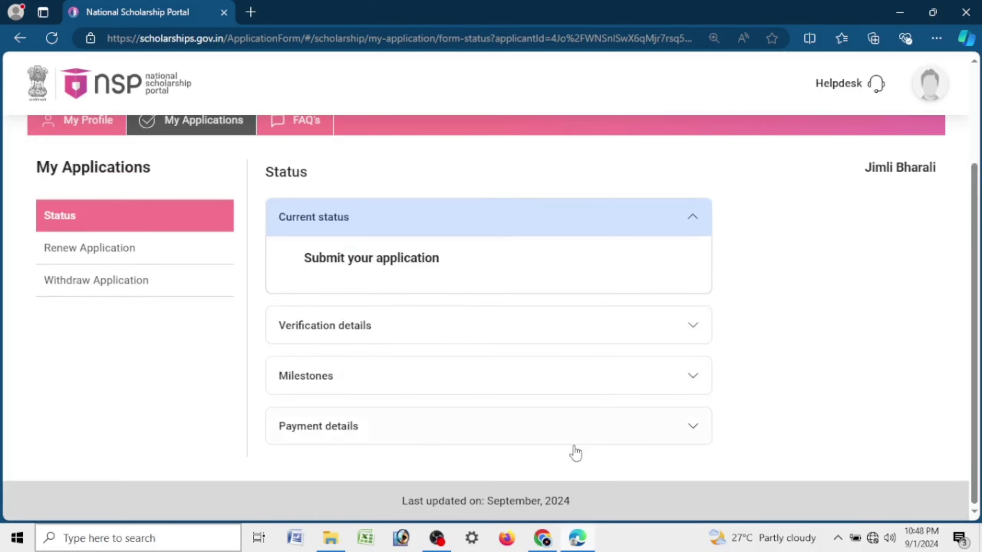
# Step: Return to the renewal form and point out the Application ID, scheme, name and Annual Family Income rows
pyautogui.click(175, 257)
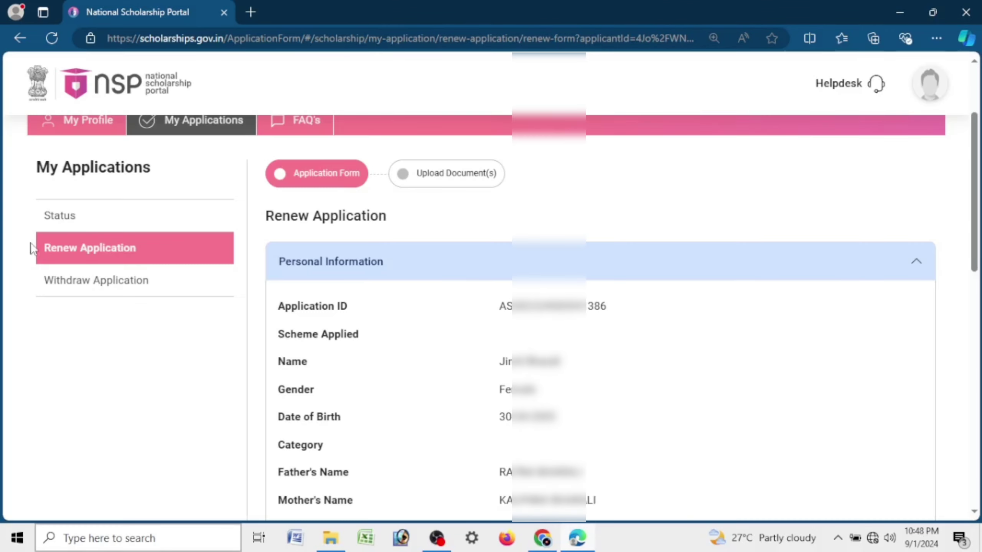
pyautogui.moveTo(492, 310); pyautogui.dragTo(696, 304)
pyautogui.scroll(-3, 675, 318)
pyautogui.scroll(3, 673, 310)
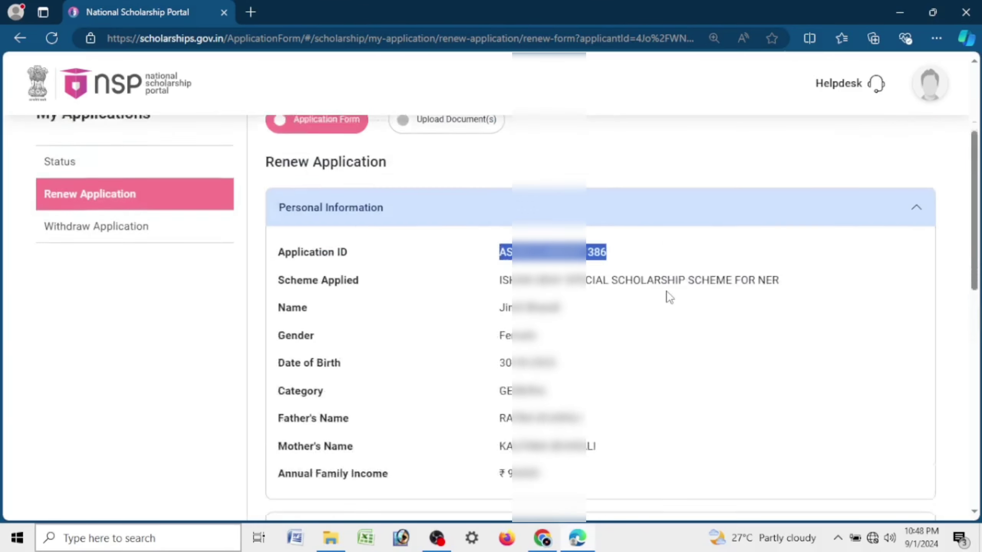
pyautogui.moveTo(508, 337); pyautogui.dragTo(793, 353)
pyautogui.click(622, 366)
pyautogui.moveTo(496, 377); pyautogui.dragTo(568, 365)
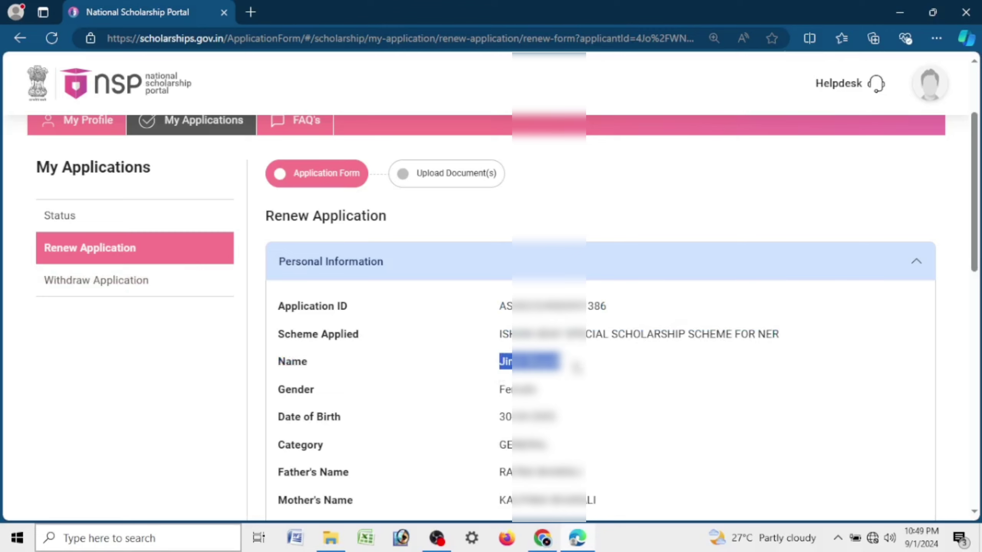
pyautogui.scroll(-3, 591, 363)
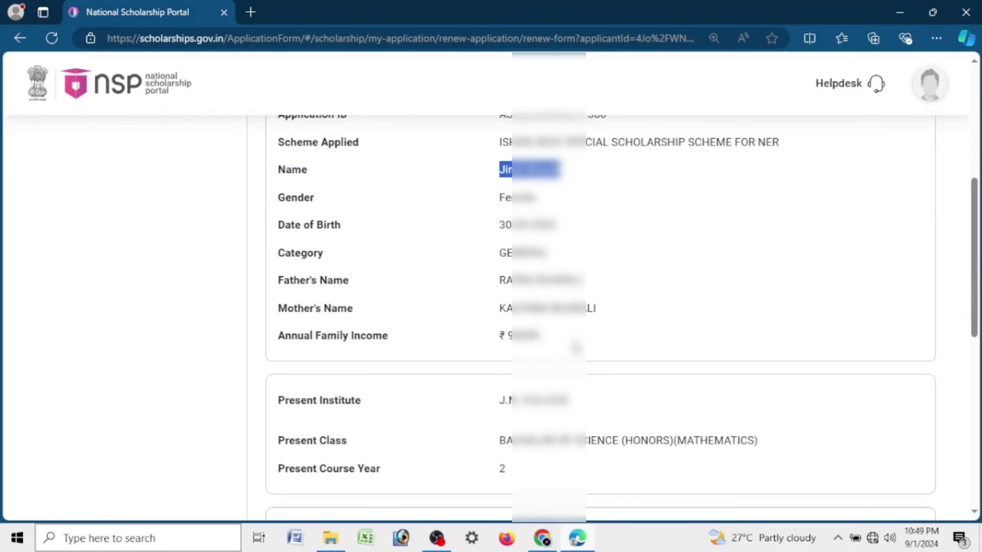
pyautogui.scroll(-3, 562, 305)
pyautogui.scroll(3, 562, 305)
pyautogui.moveTo(277, 354); pyautogui.dragTo(541, 350)
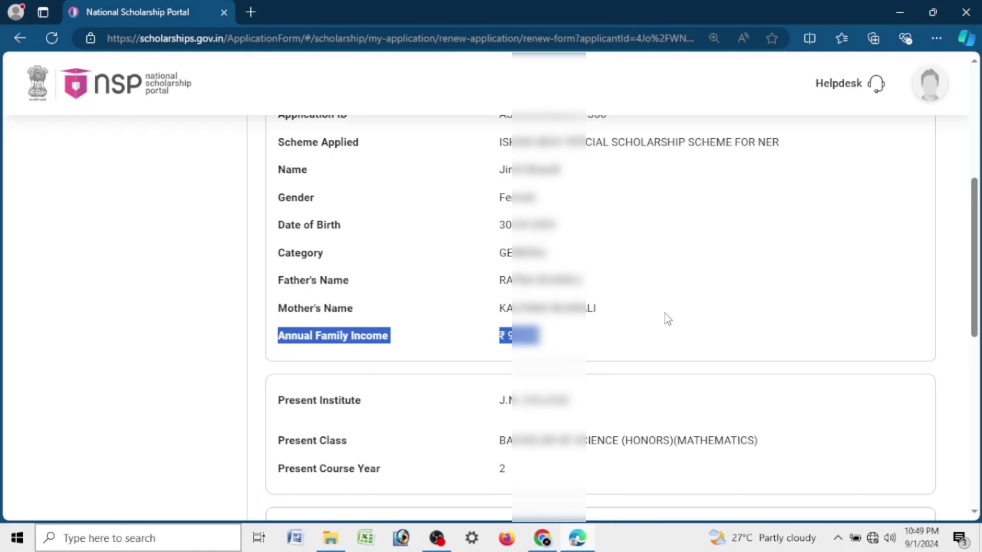
# Step: Point out Present Course Year, then switch Is Hosteler? to Yes and back to No
pyautogui.scroll(-5, 665, 314)
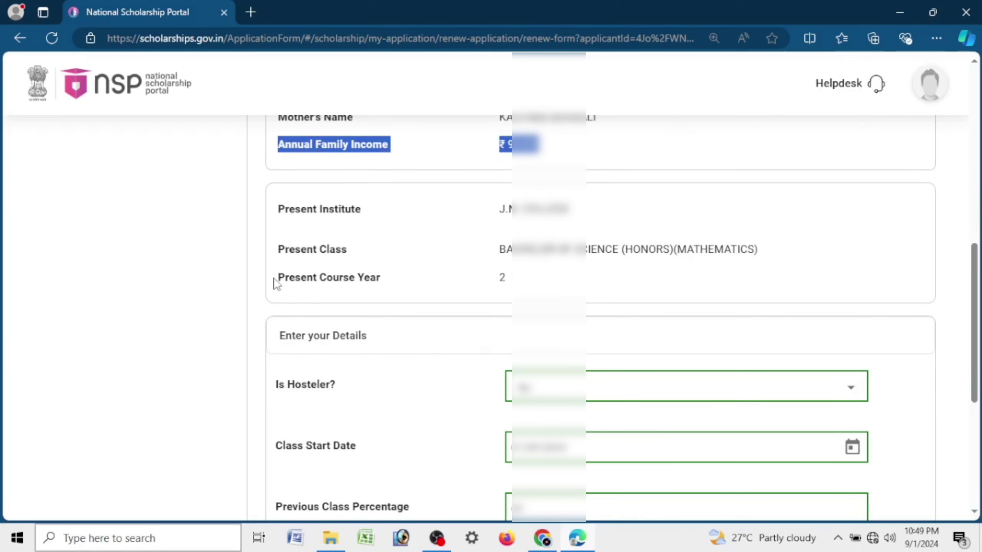
pyautogui.moveTo(276, 278); pyautogui.dragTo(556, 278)
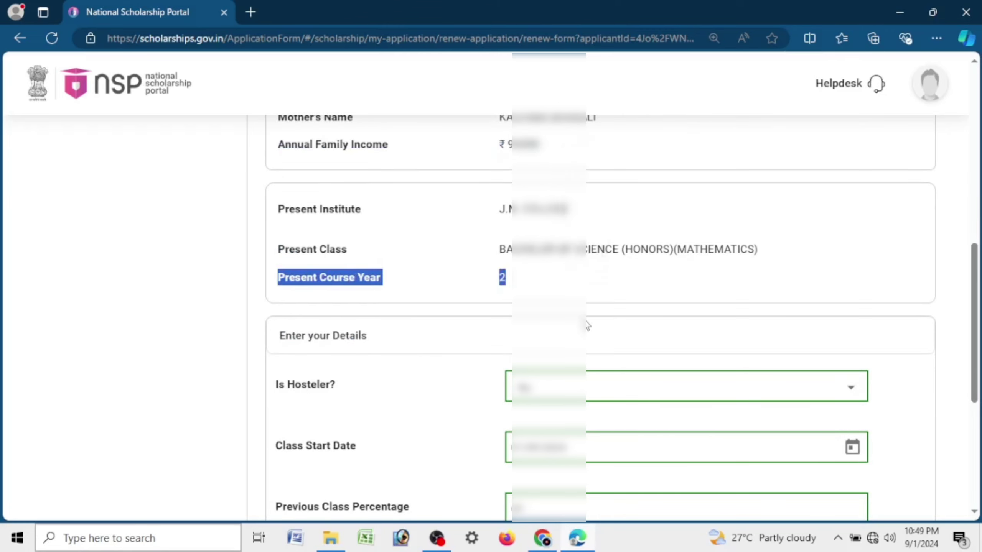
pyautogui.scroll(-5, 576, 313)
pyautogui.moveTo(278, 157); pyautogui.dragTo(416, 154)
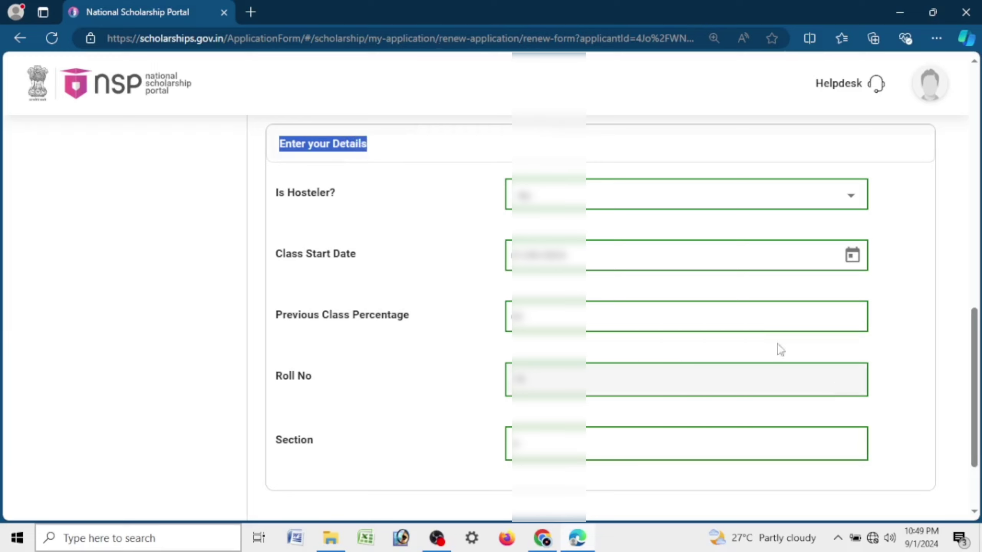
pyautogui.moveTo(275, 193); pyautogui.dragTo(366, 199)
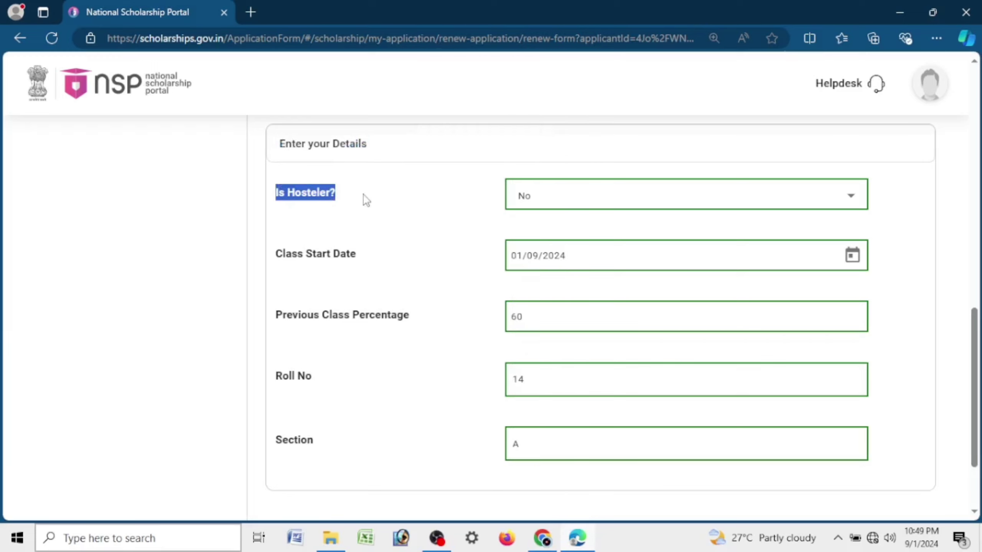
pyautogui.click(584, 209)
pyautogui.click(552, 251)
pyautogui.click(556, 201)
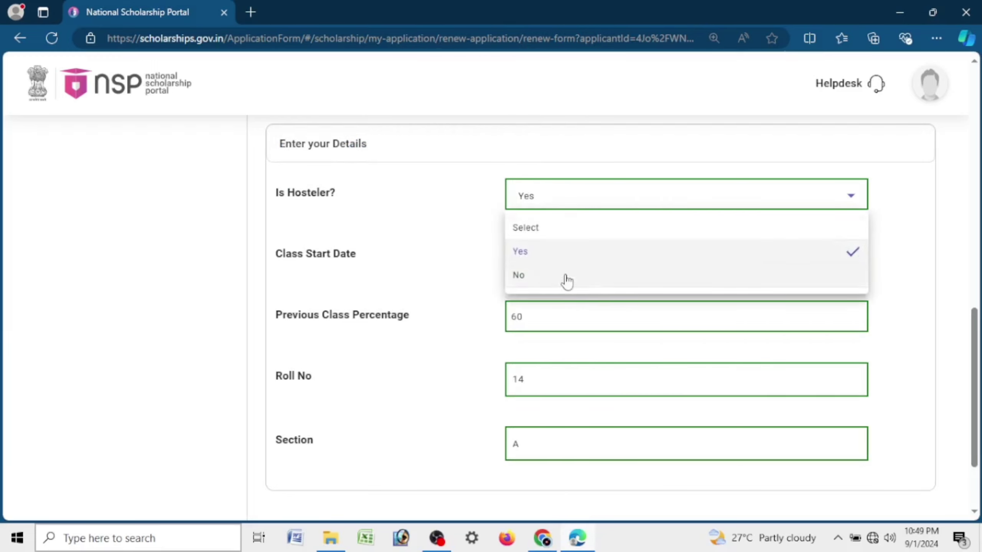
pyautogui.click(566, 280)
# Step: Set the Class Start Date to 01/08/2024 using the calendar picker
pyautogui.moveTo(277, 259); pyautogui.dragTo(377, 263)
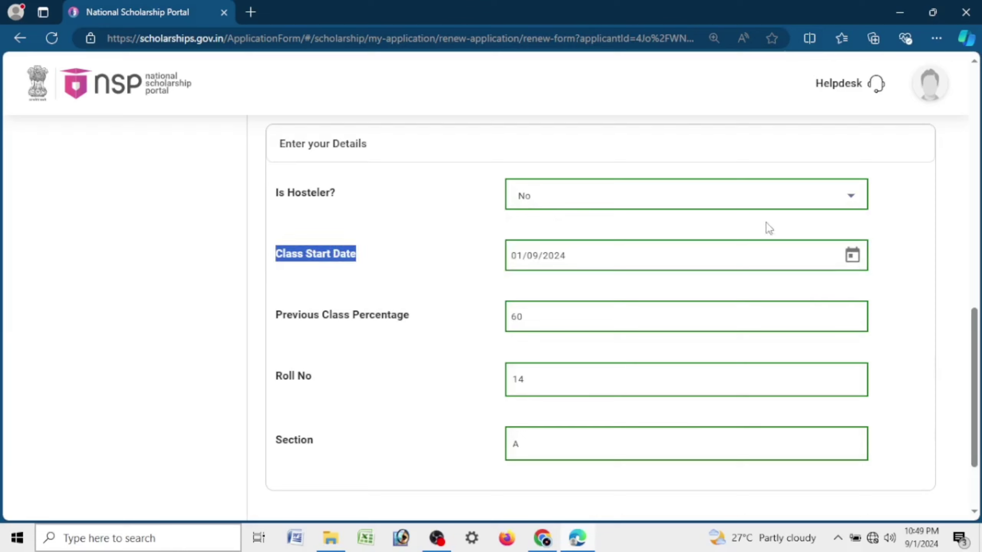
pyautogui.click(851, 256)
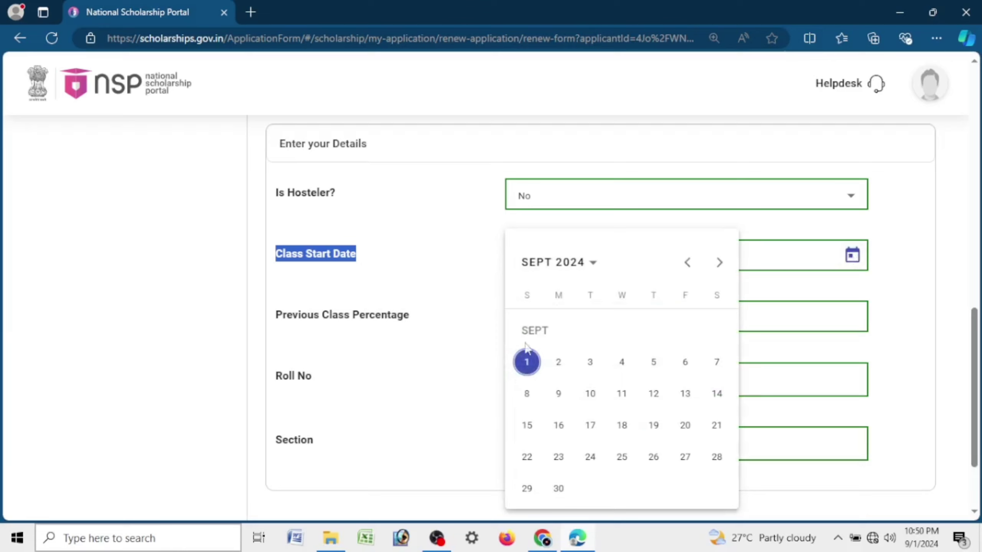
pyautogui.click(529, 366)
pyautogui.click(421, 328)
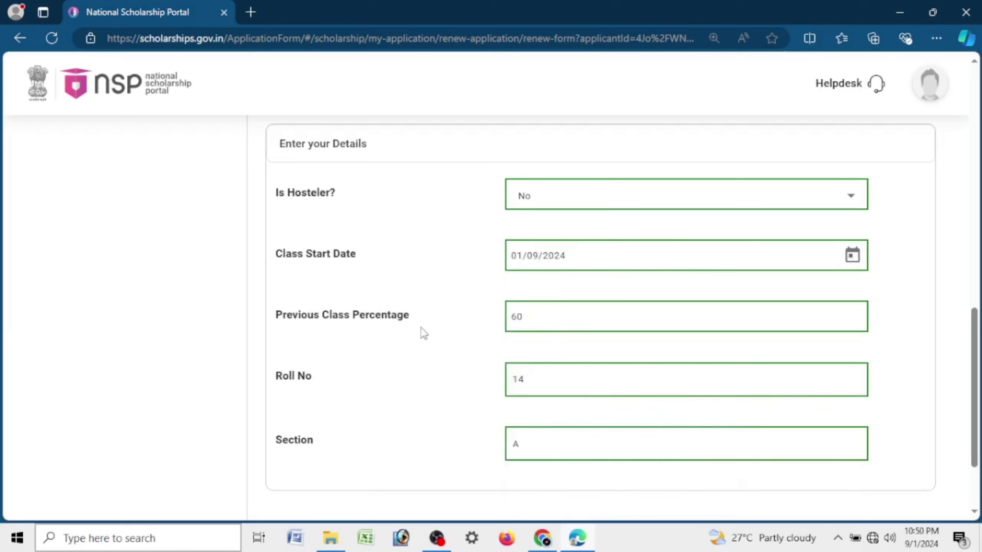
pyautogui.click(854, 254)
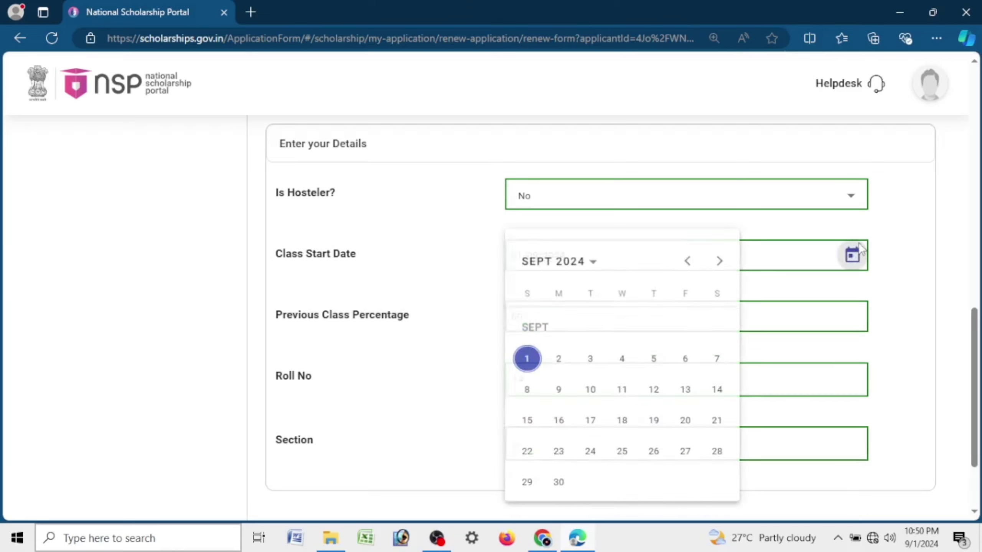
pyautogui.click(537, 263)
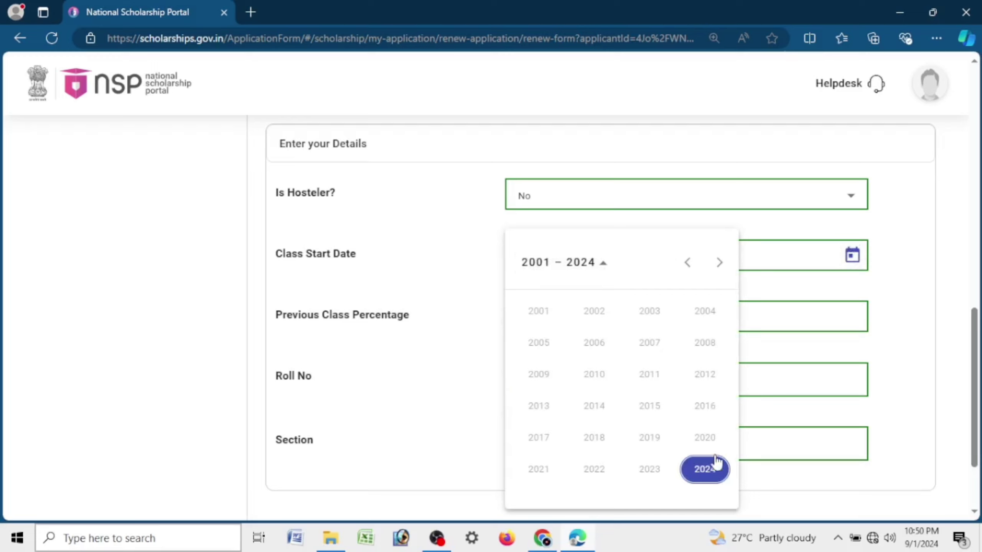
pyautogui.click(704, 466)
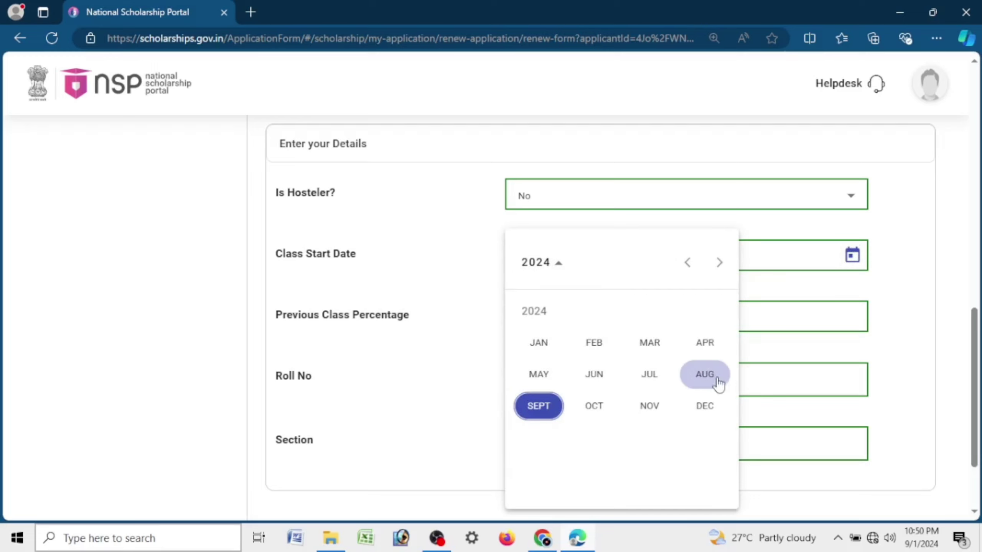
pyautogui.click(704, 374)
pyautogui.click(652, 330)
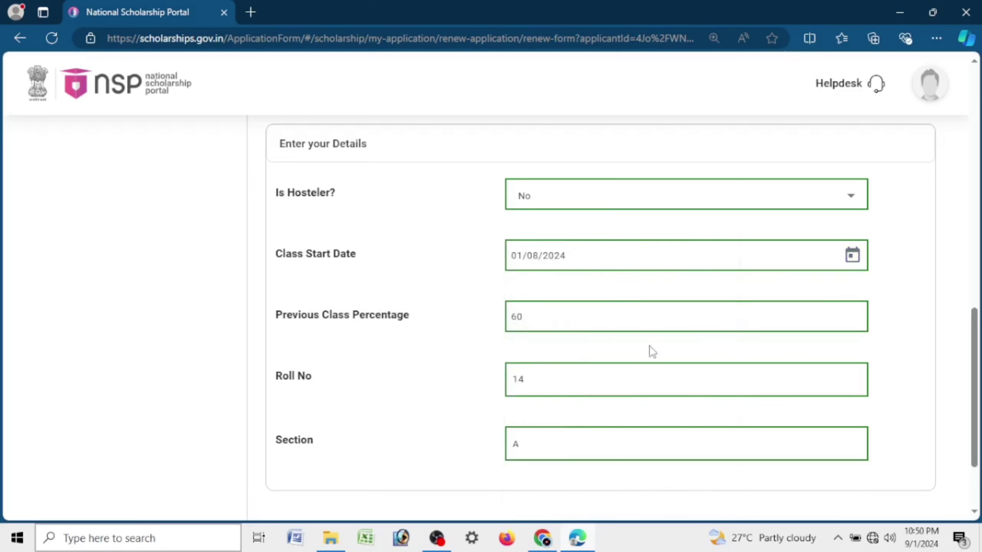
# Step: Change the Previous Class Percentage from 60 to 80
pyautogui.moveTo(274, 321); pyautogui.dragTo(421, 329)
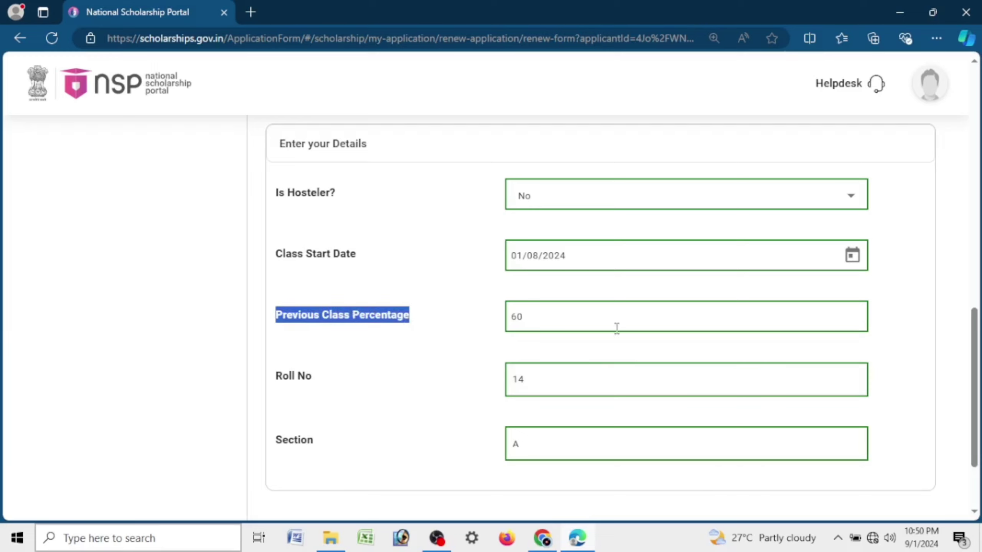
pyautogui.moveTo(610, 328); pyautogui.dragTo(491, 331)
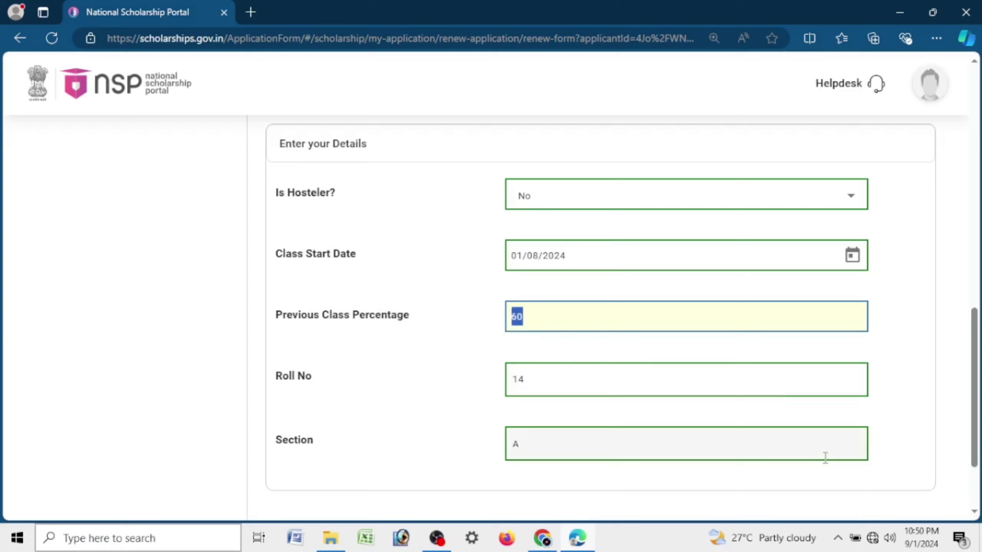
pyautogui.write('80')
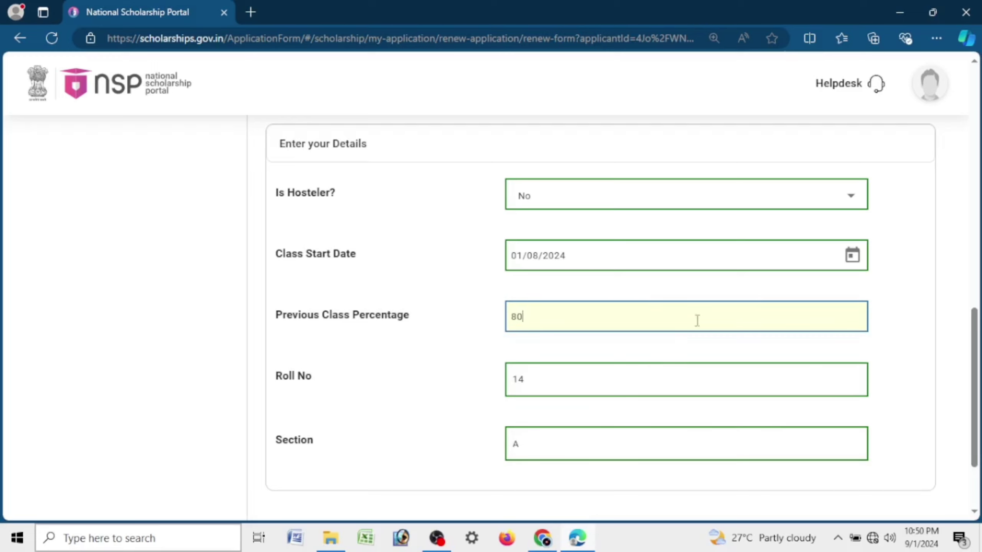
pyautogui.doubleClick(521, 312)
pyautogui.click(488, 398)
# Step: Change Roll No from 14 to 15 and Section from A to NO
pyautogui.moveTo(269, 397); pyautogui.dragTo(332, 387)
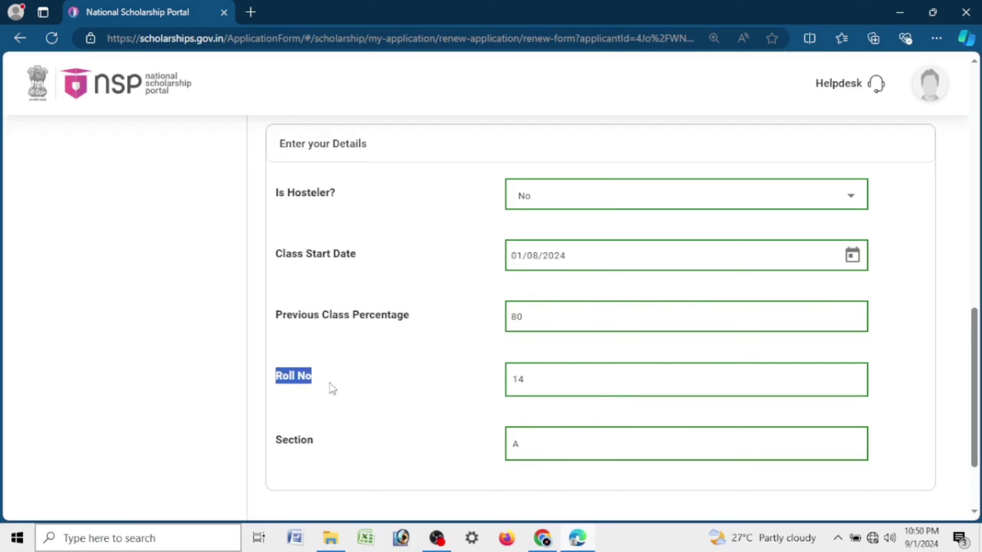
pyautogui.doubleClick(559, 383)
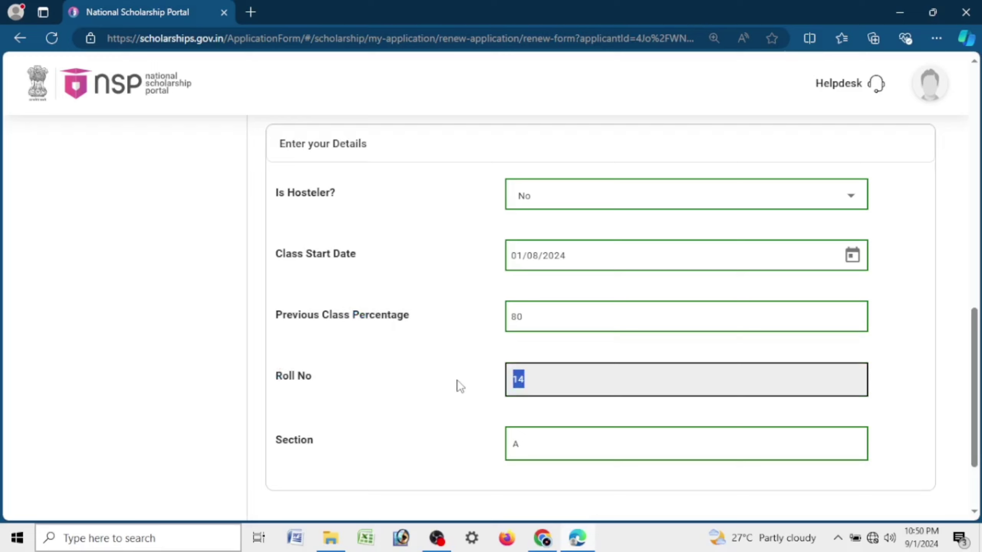
pyautogui.write('15')
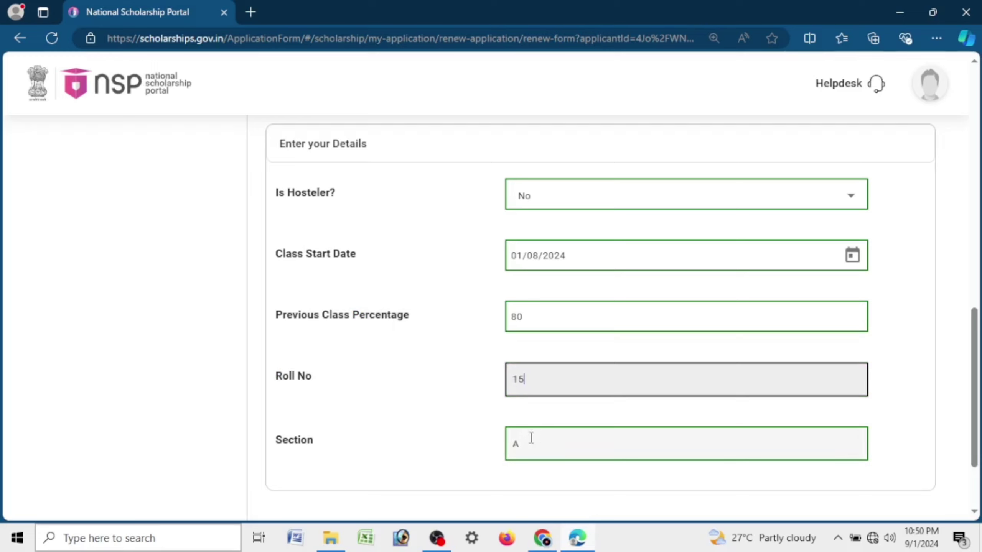
pyautogui.doubleClick(530, 440)
pyautogui.write('NO')
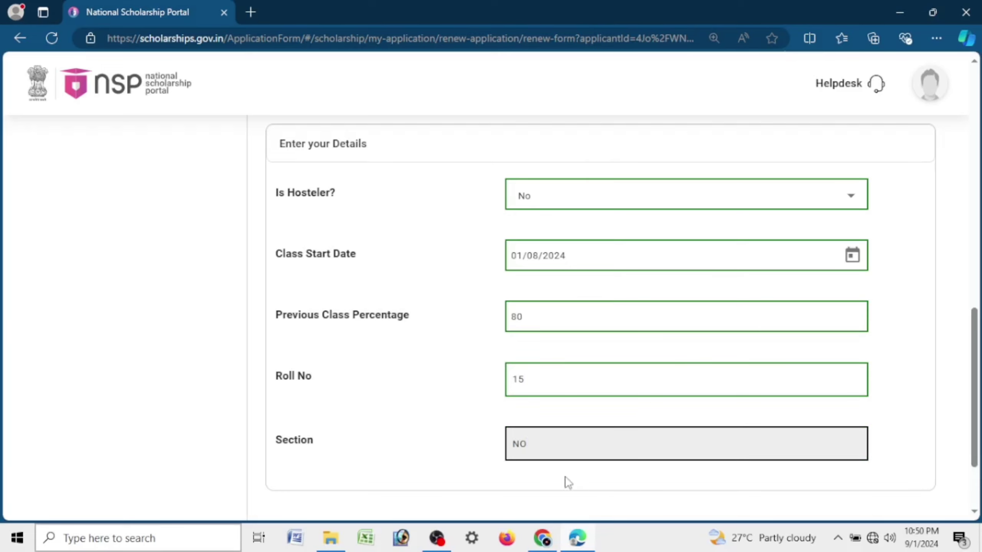
pyautogui.scroll(-3, 576, 444)
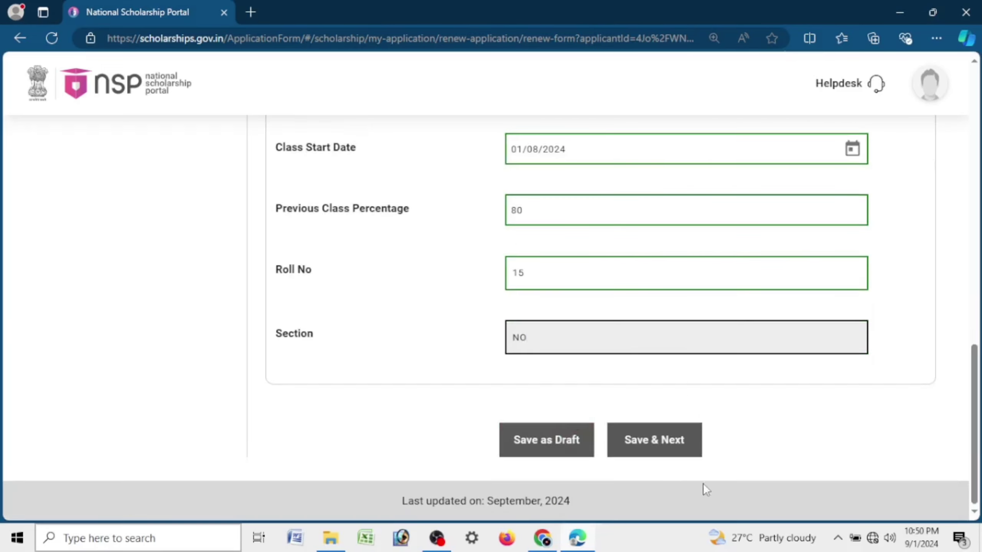
# Step: Save the renewal details, acknowledge the confirmation, and zoom in on the required documents list
pyautogui.click(660, 448)
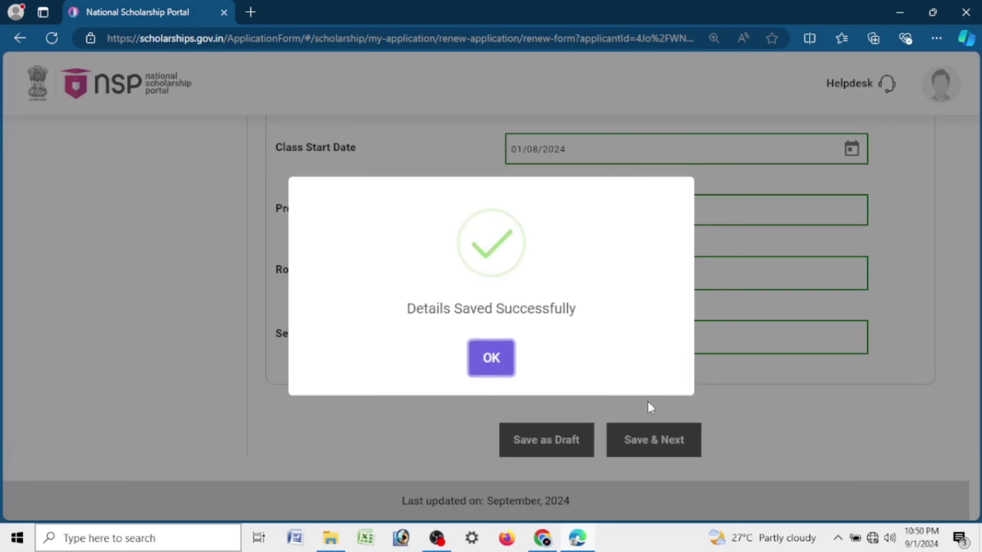
pyautogui.click(493, 358)
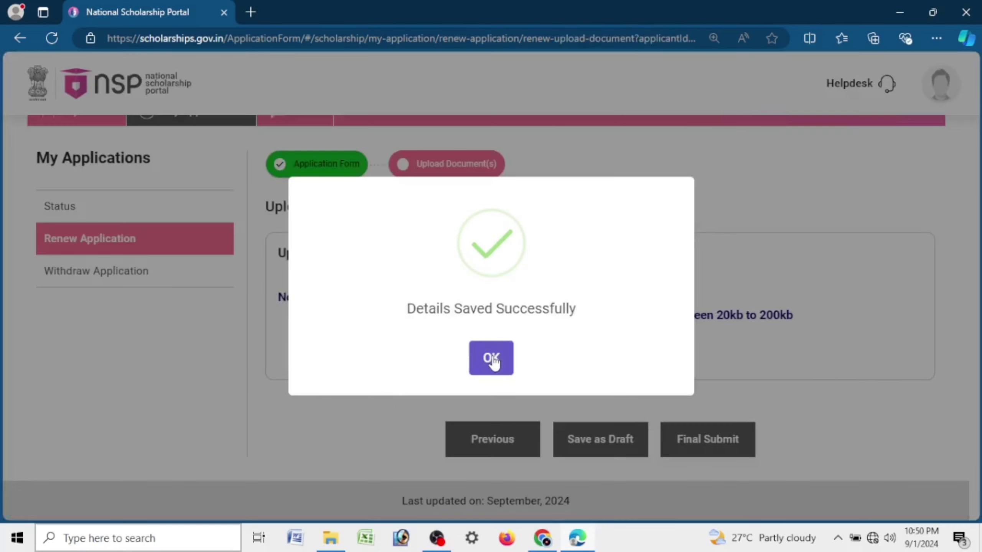
pyautogui.click(494, 361)
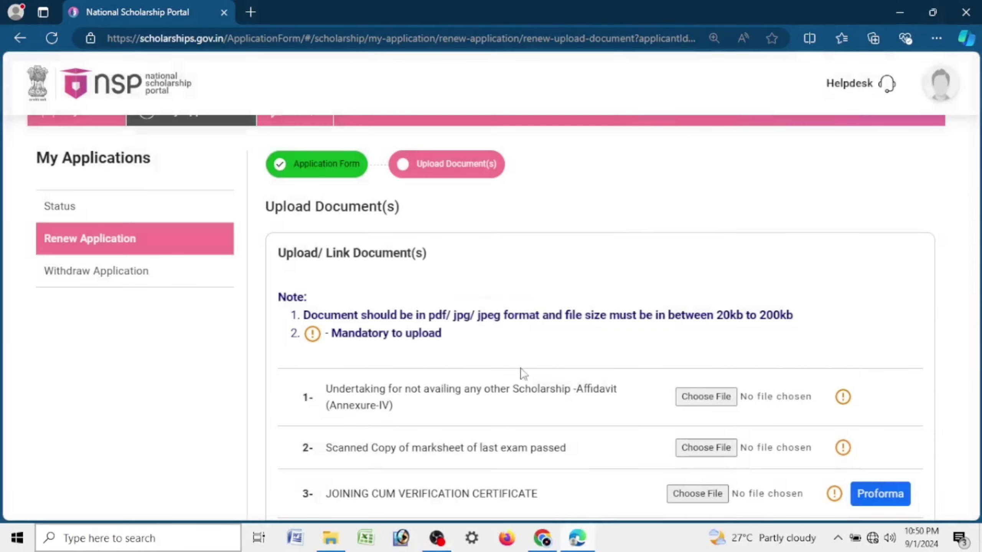
pyautogui.scroll(-5, 679, 404)
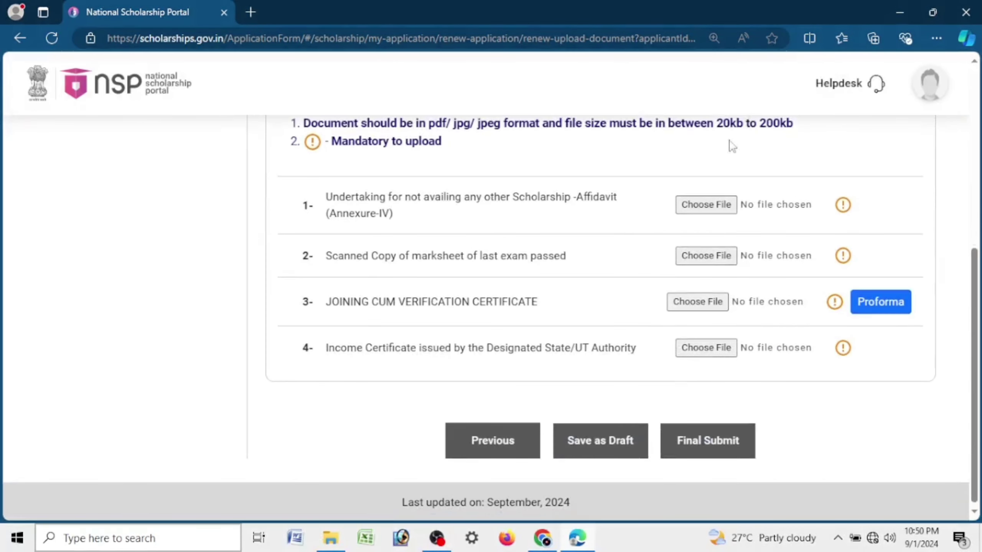
pyautogui.hotkey('ctrl', '+')
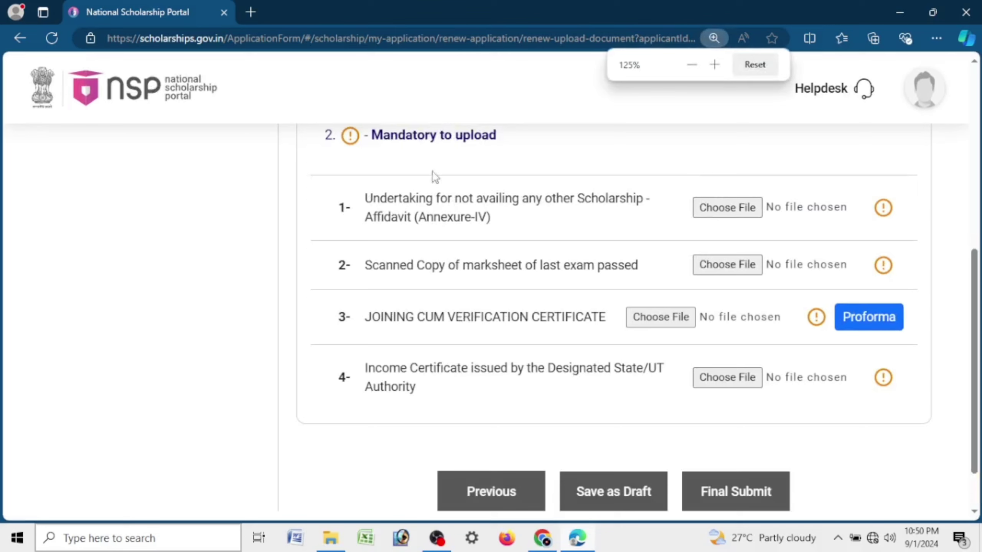
pyautogui.moveTo(365, 197); pyautogui.dragTo(513, 241)
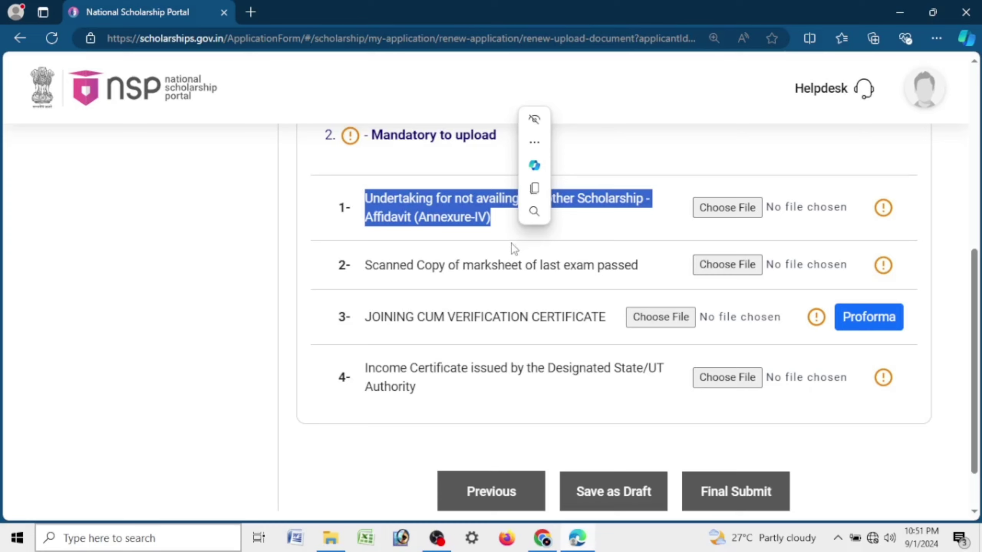
pyautogui.click(514, 246)
pyautogui.moveTo(364, 199)
pyautogui.mouseDown()
pyautogui.moveTo(549, 220)
pyautogui.moveTo(346, 207)
pyautogui.moveTo(371, 198)
pyautogui.mouseUp()
pyautogui.click(504, 219)
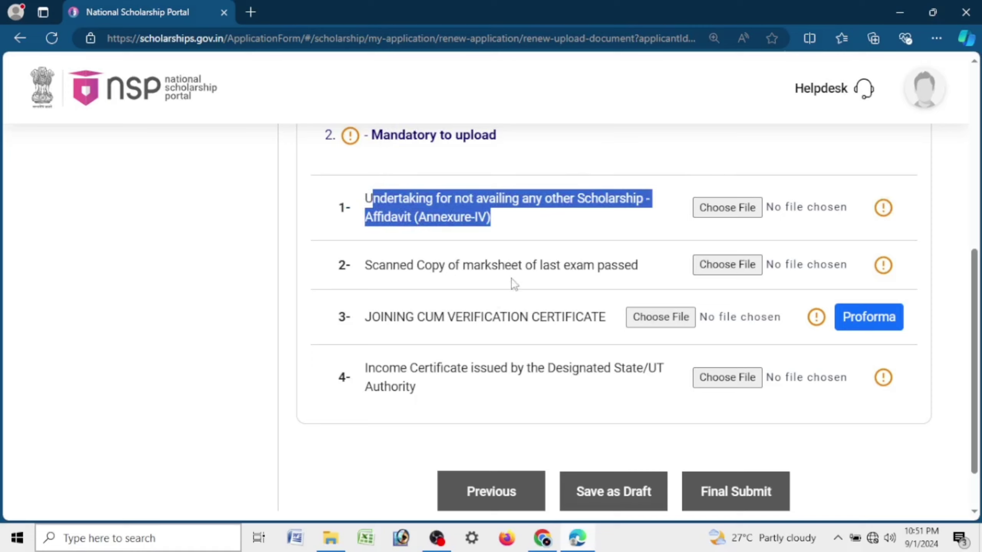
pyautogui.click(641, 271)
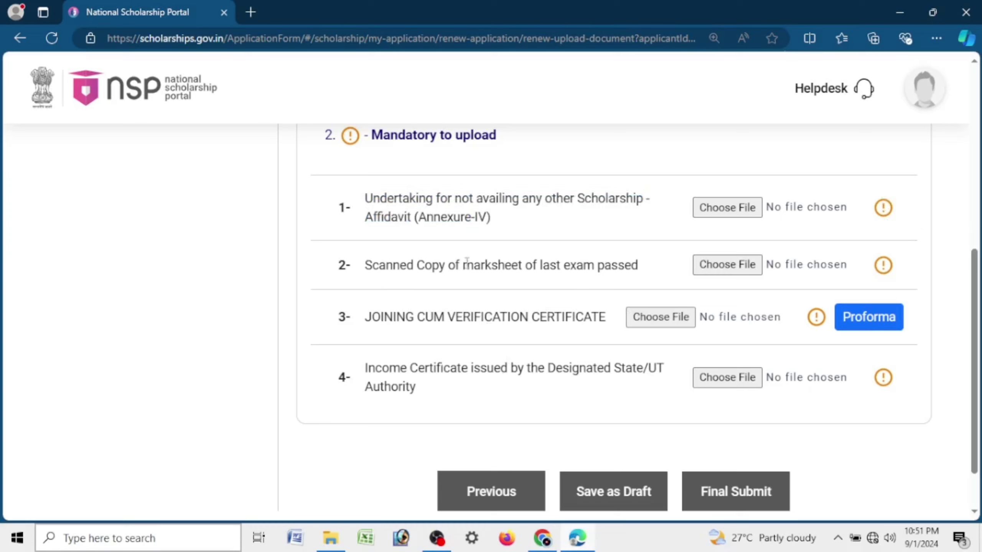
pyautogui.moveTo(472, 267); pyautogui.dragTo(350, 276)
pyautogui.click(645, 272)
pyautogui.doubleClick(634, 267)
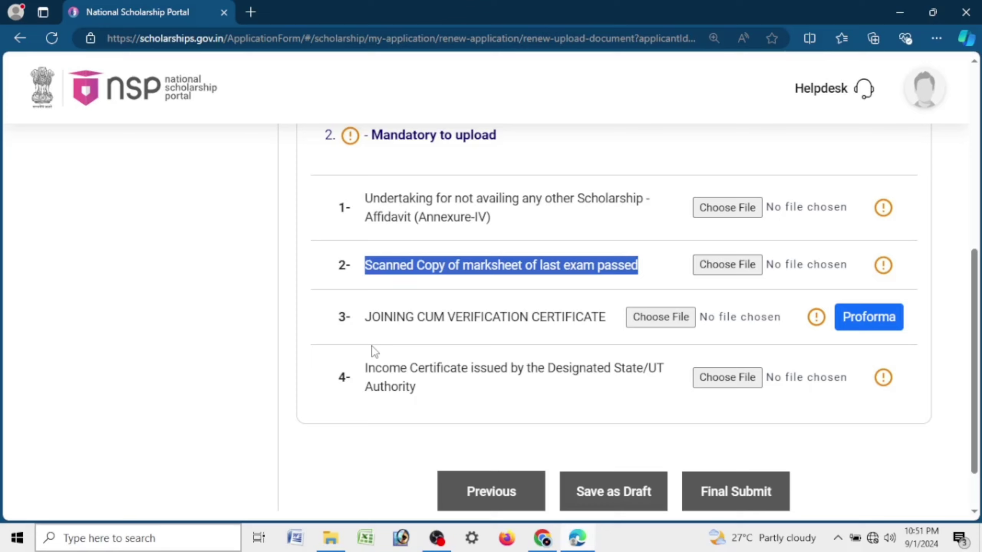
pyautogui.click(518, 309)
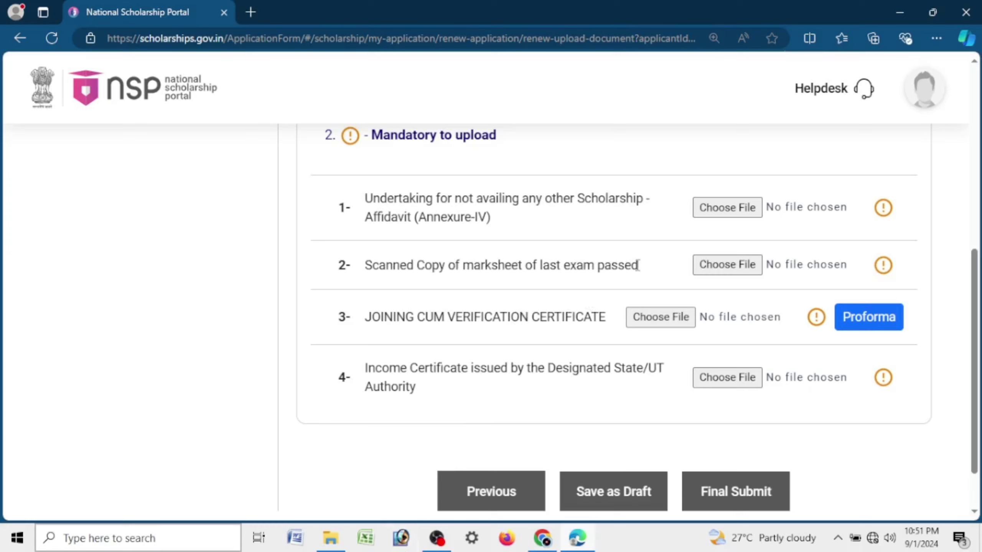
pyautogui.moveTo(638, 266); pyautogui.dragTo(372, 265)
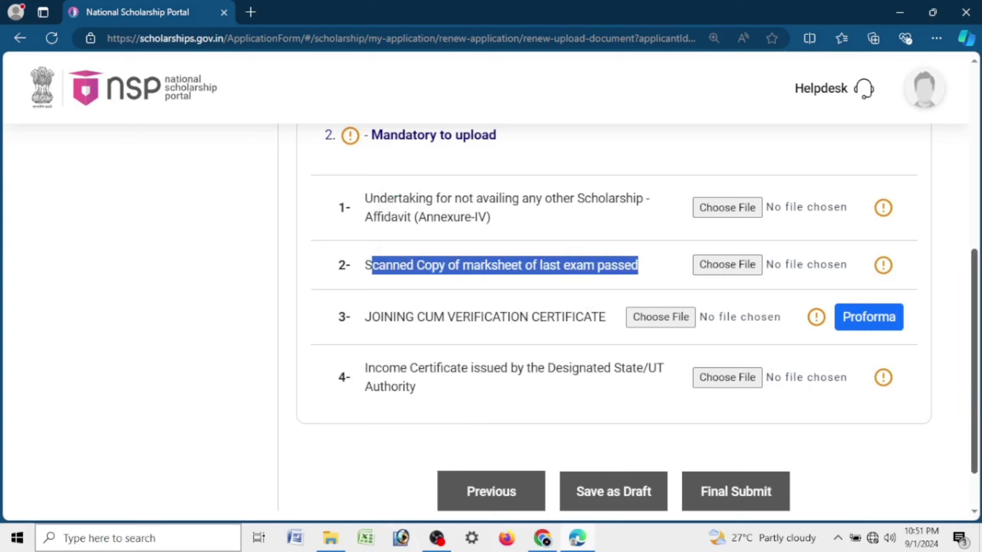
pyautogui.moveTo(364, 318); pyautogui.dragTo(617, 321)
# Step: Request the Joining cum Verification Certificate proforma, opening and closing Edge's menu while it loads
pyautogui.click(875, 320)
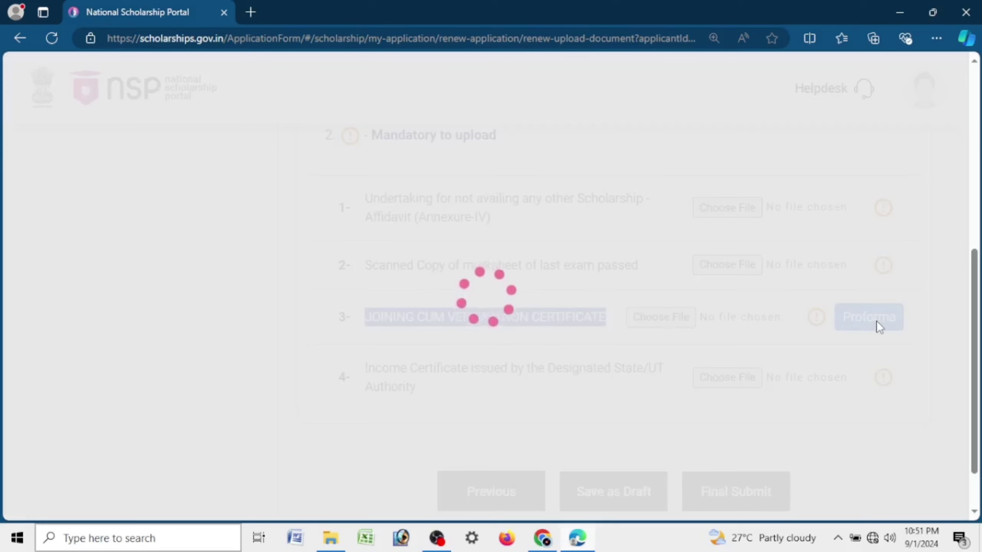
pyautogui.click(936, 38)
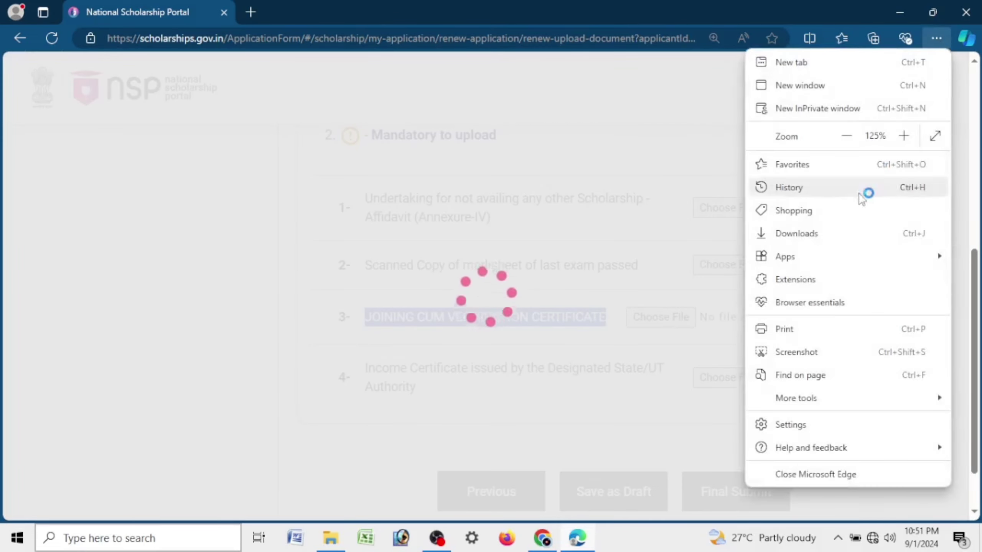
pyautogui.click(730, 202)
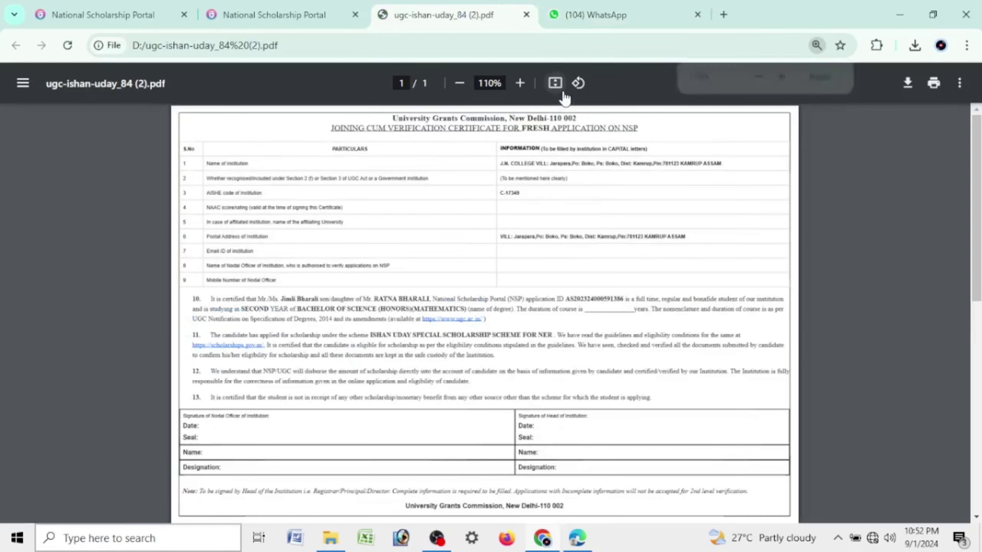
# Step: Fit the certificate proforma to page width, scroll through it, then return to the portal in Edge
pyautogui.hotkey('ctrl', 'p')
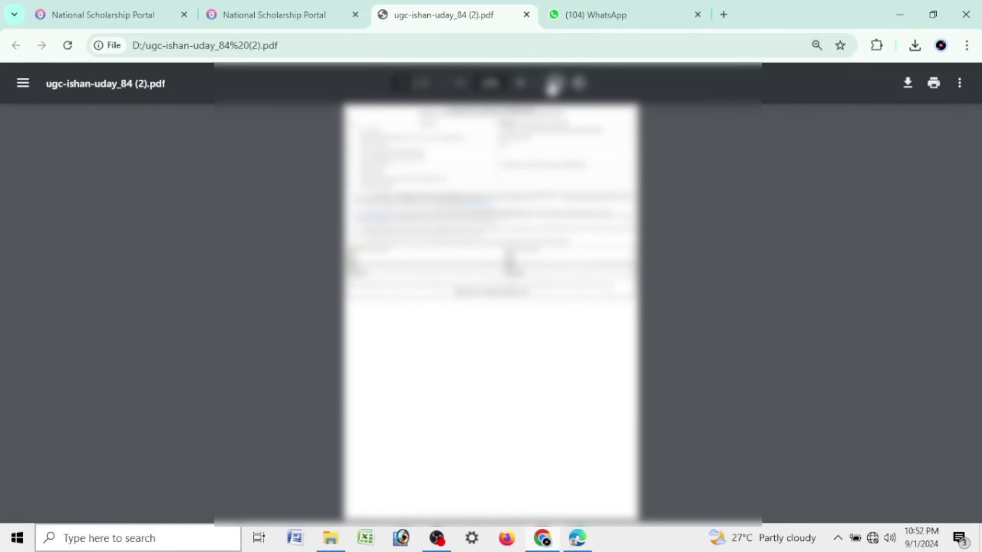
pyautogui.click(555, 82)
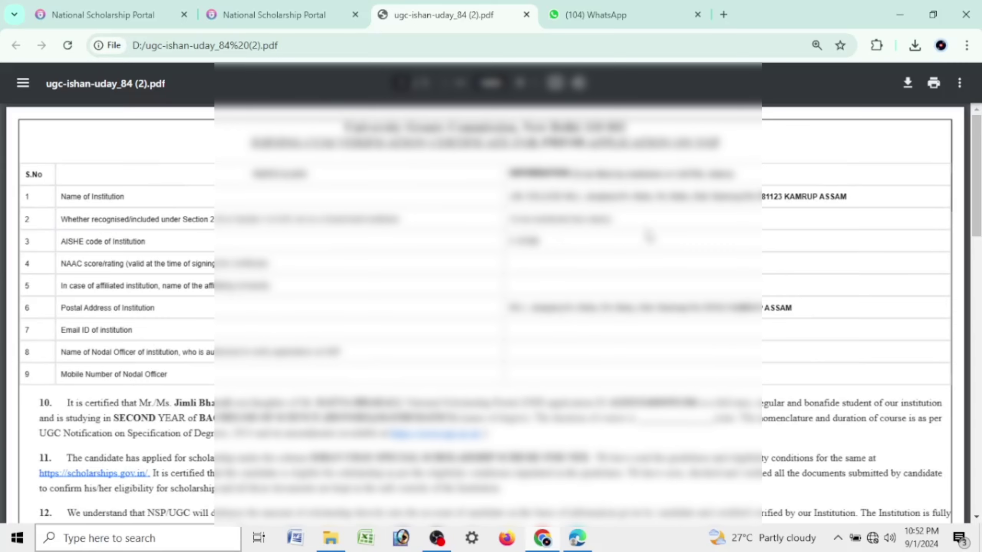
pyautogui.scroll(-10, 591, 259)
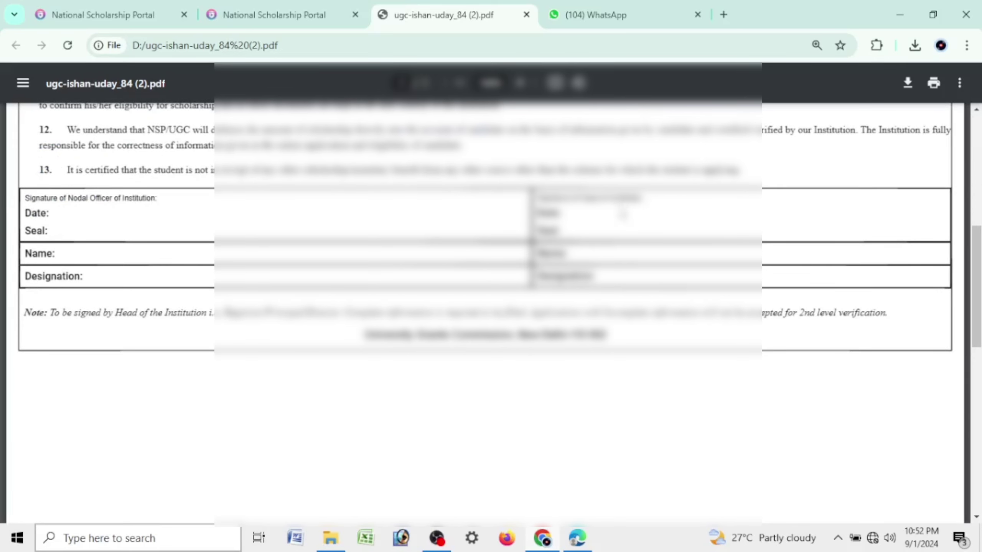
pyautogui.scroll(5, 649, 297)
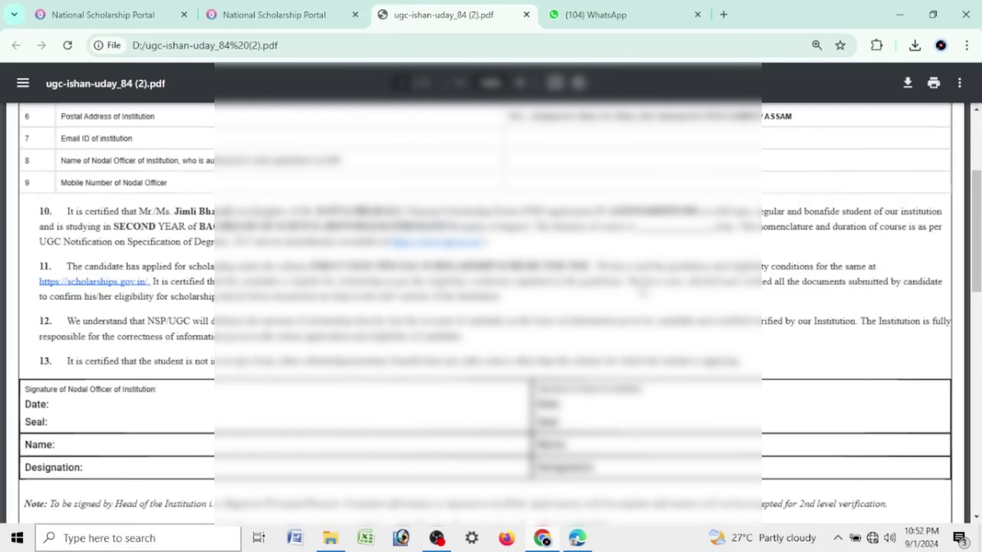
pyautogui.scroll(-8, 641, 290)
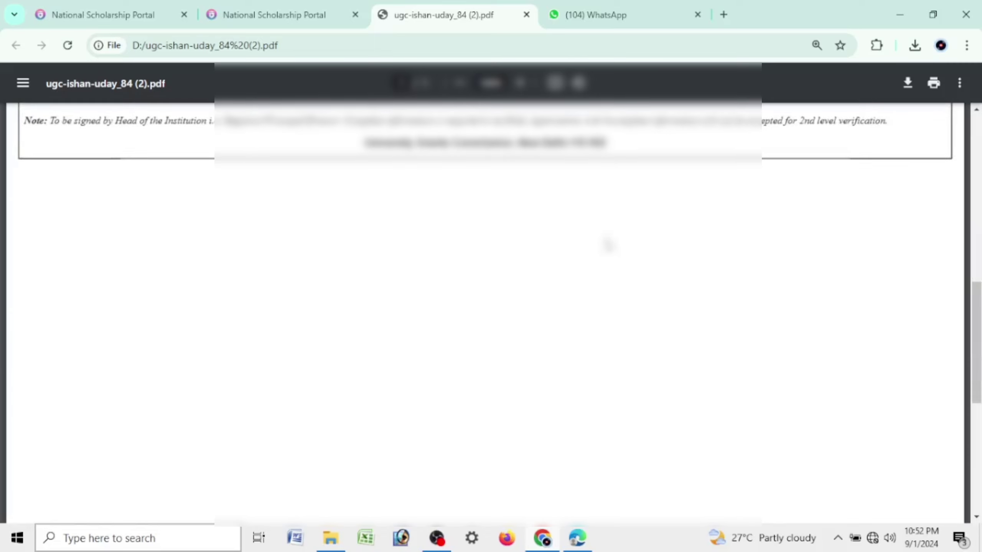
pyautogui.scroll(5, 567, 326)
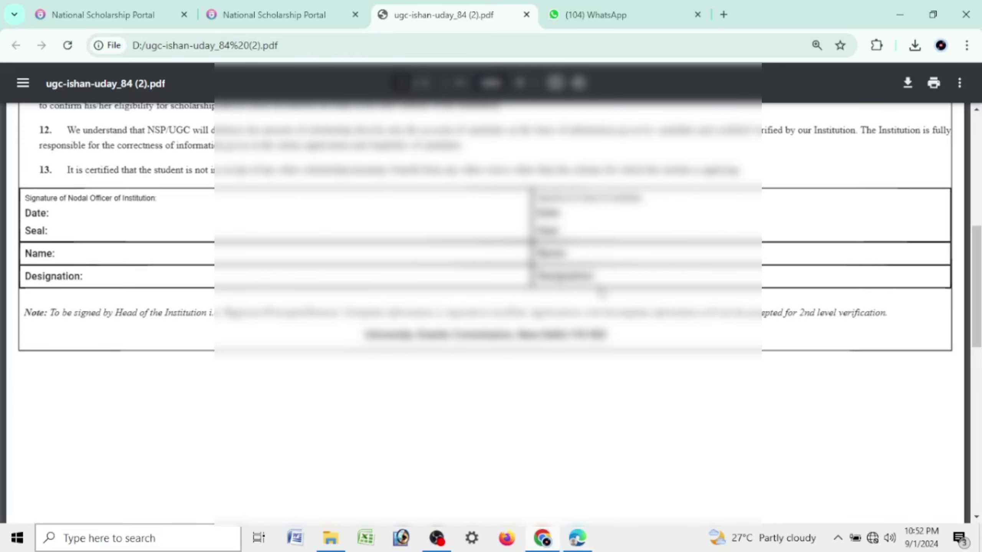
pyautogui.click(577, 538)
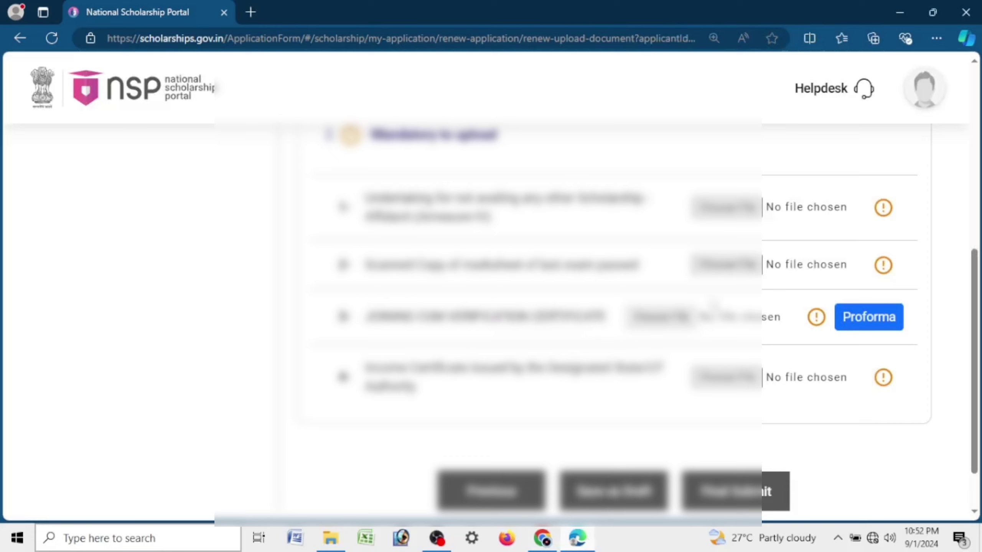
# Step: Open the downloaded verification certificate proforma PDF from the browser's recent downloads
pyautogui.click(936, 38)
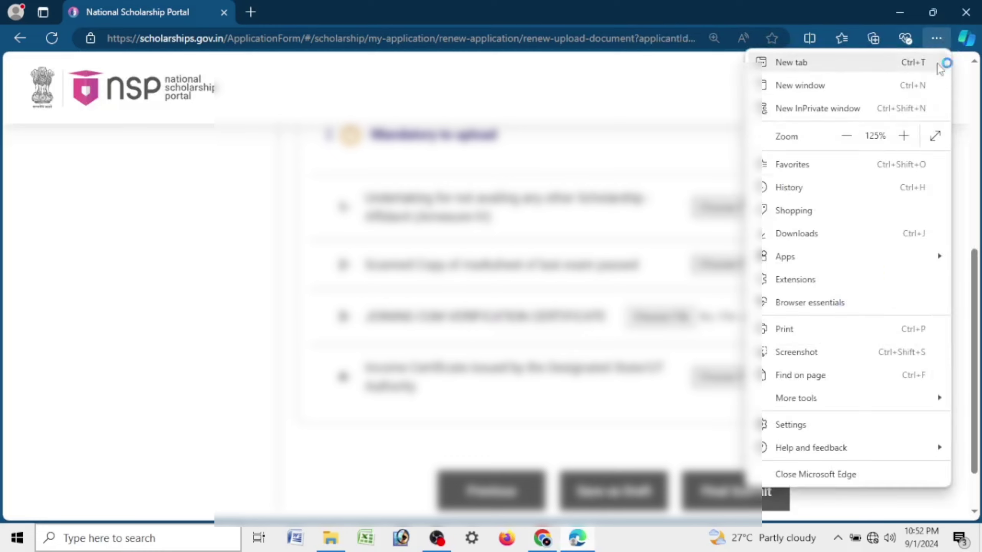
pyautogui.click(791, 234)
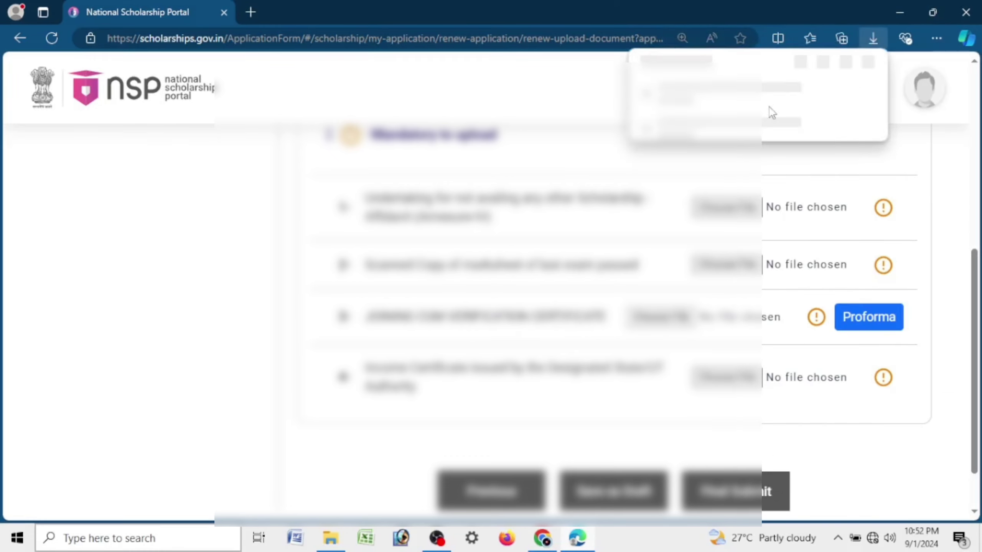
pyautogui.click(707, 103)
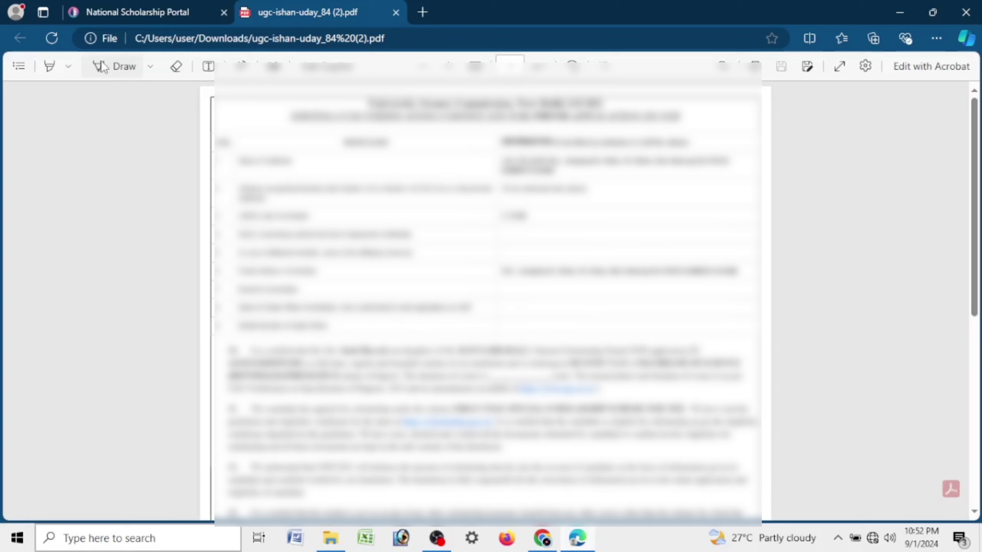
# Step: Ink sample signatures into the Head of Institution and Nodal Officer boxes with the Draw pen
pyautogui.click(102, 67)
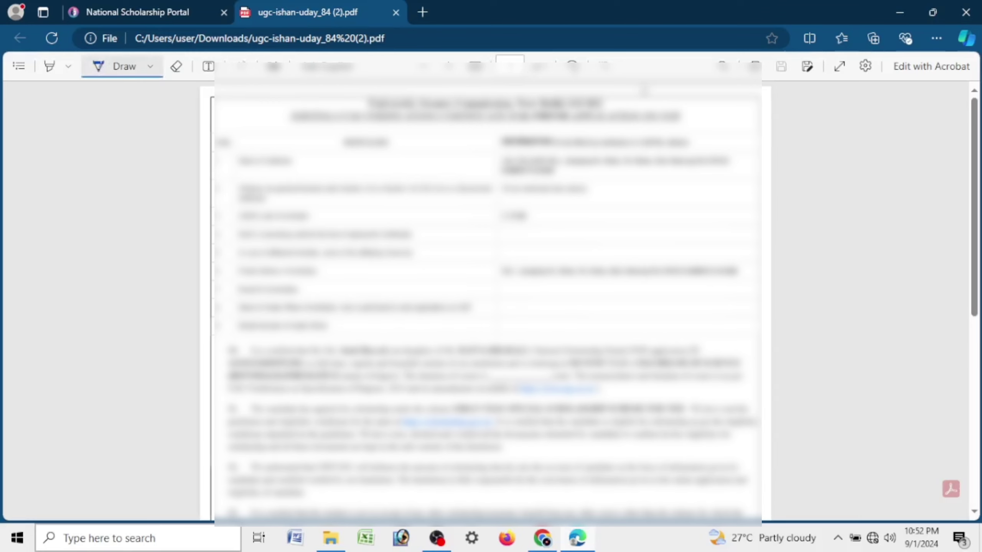
pyautogui.scroll(3, 784, 93)
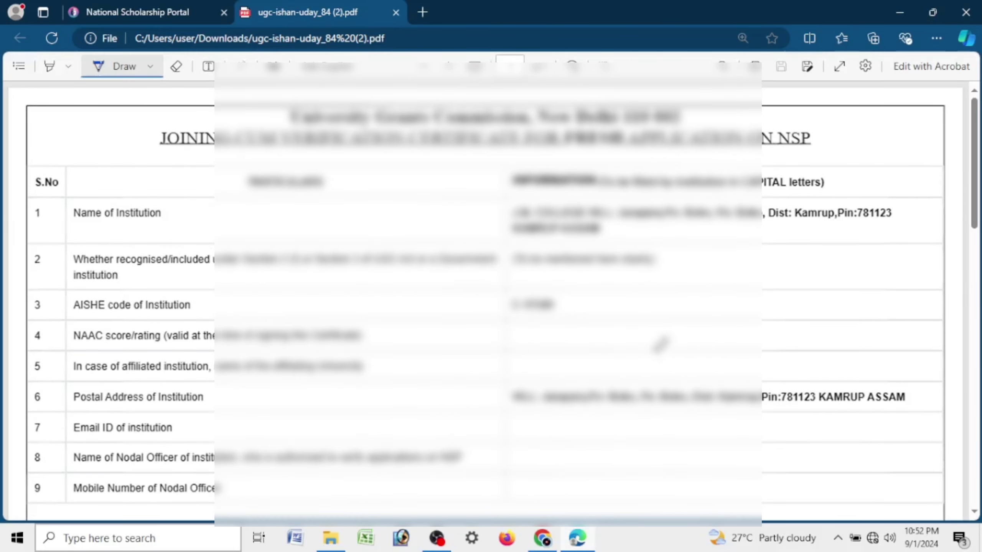
pyautogui.scroll(-5, 583, 335)
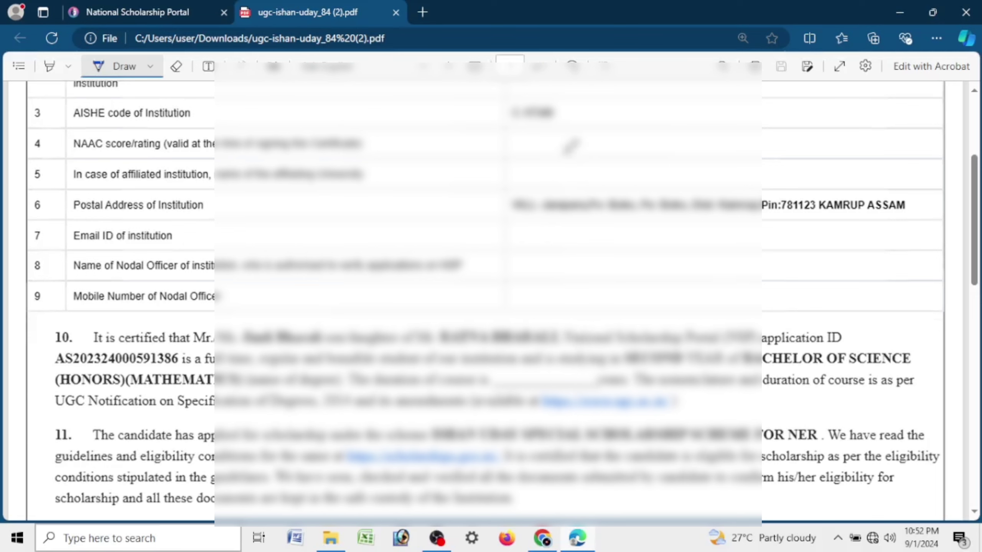
pyautogui.scroll(-5, 562, 209)
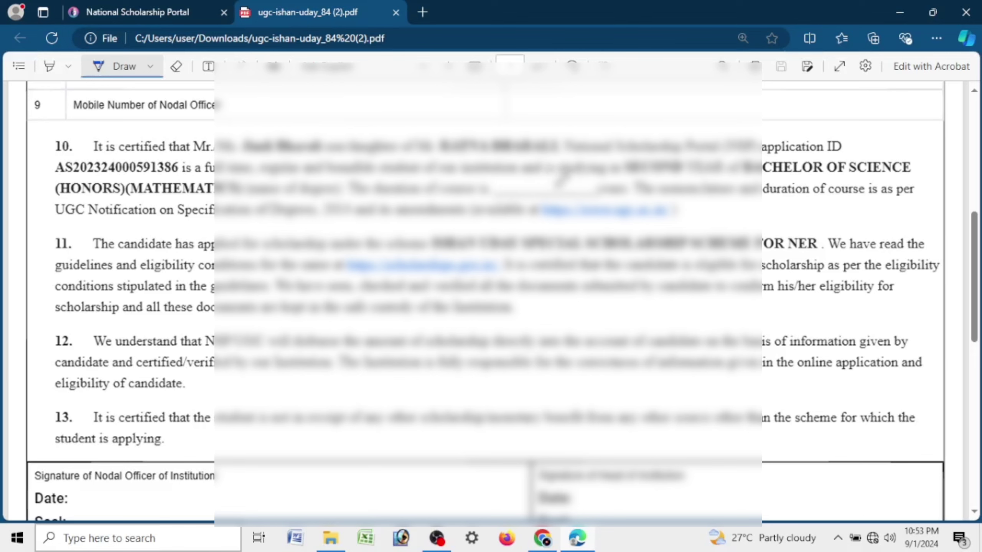
pyautogui.scroll(-5, 604, 185)
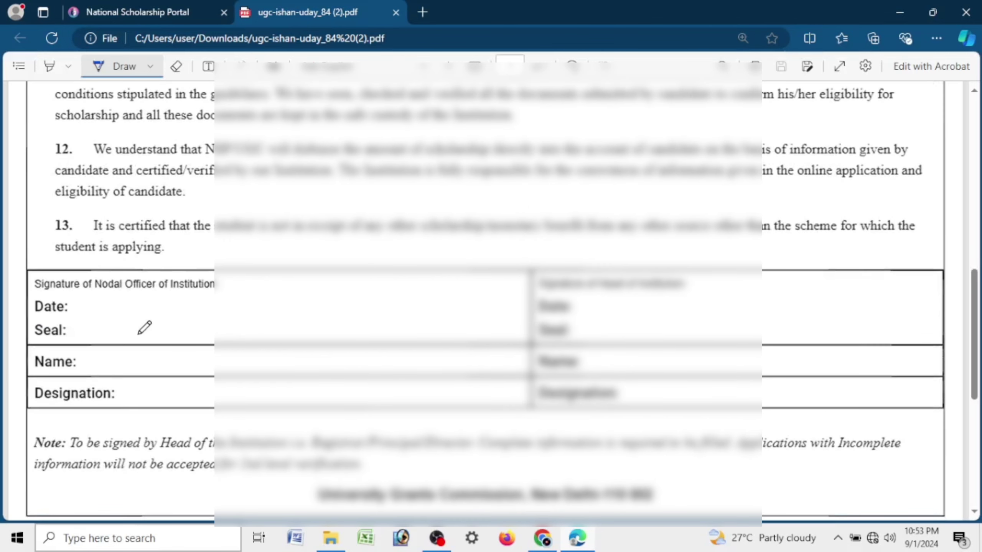
pyautogui.moveTo(138, 333); pyautogui.dragTo(367, 285)
pyautogui.moveTo(667, 318); pyautogui.dragTo(875, 288)
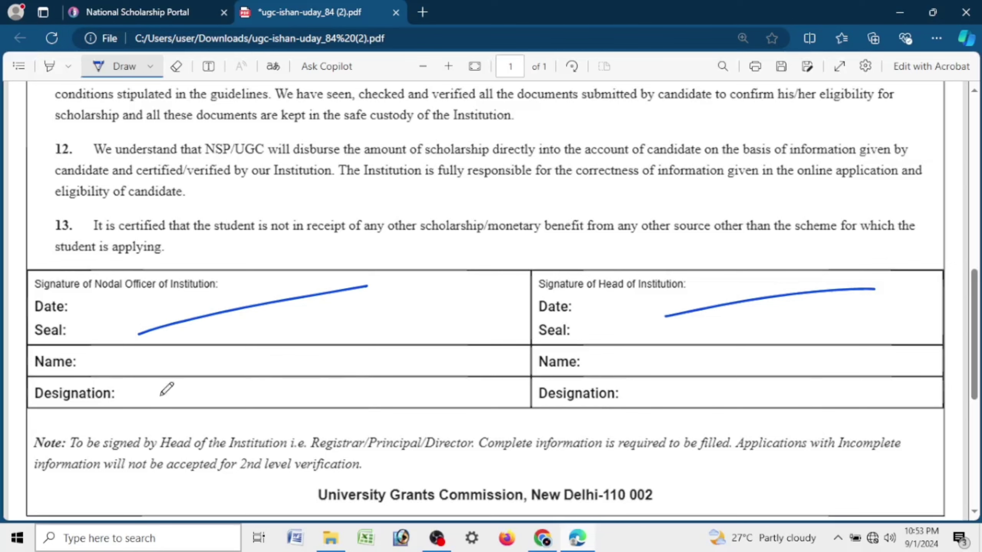
pyautogui.moveTo(244, 283)
pyautogui.mouseDown()
pyautogui.moveTo(302, 347)
pyautogui.moveTo(214, 278)
pyautogui.mouseUp()
pyautogui.click(118, 10)
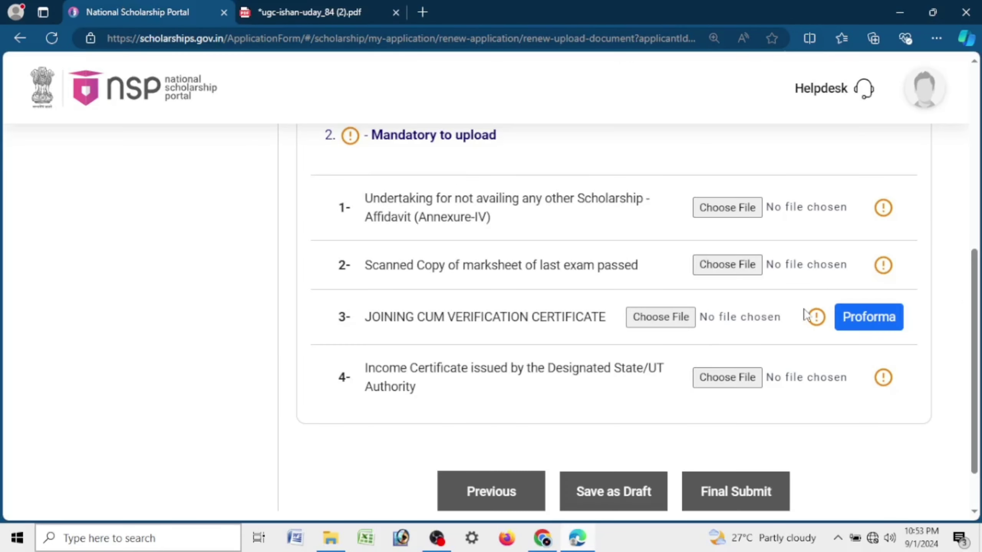
pyautogui.moveTo(365, 367); pyautogui.dragTo(436, 388)
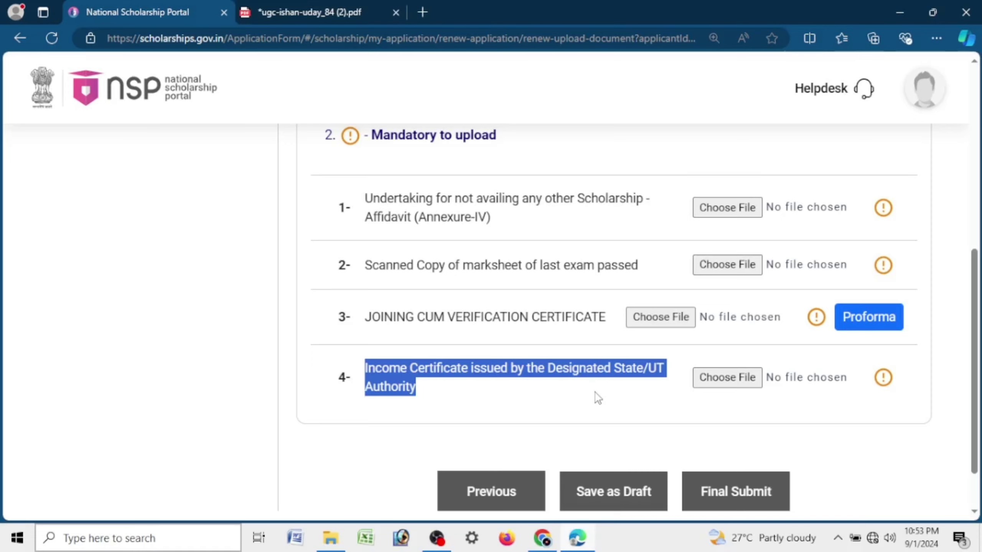
pyautogui.scroll(10, 622, 302)
pyautogui.scroll(-5, 620, 300)
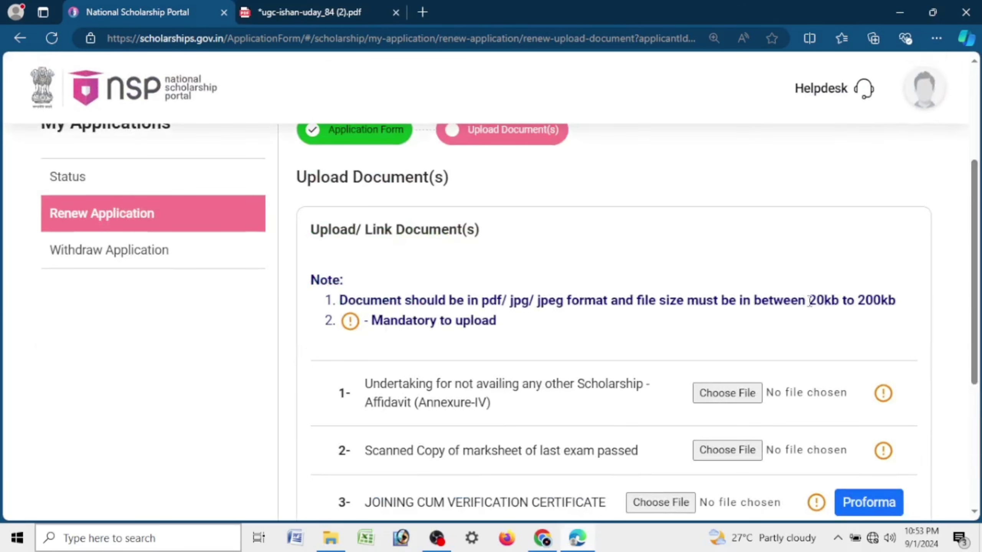
pyautogui.moveTo(807, 301); pyautogui.dragTo(895, 300)
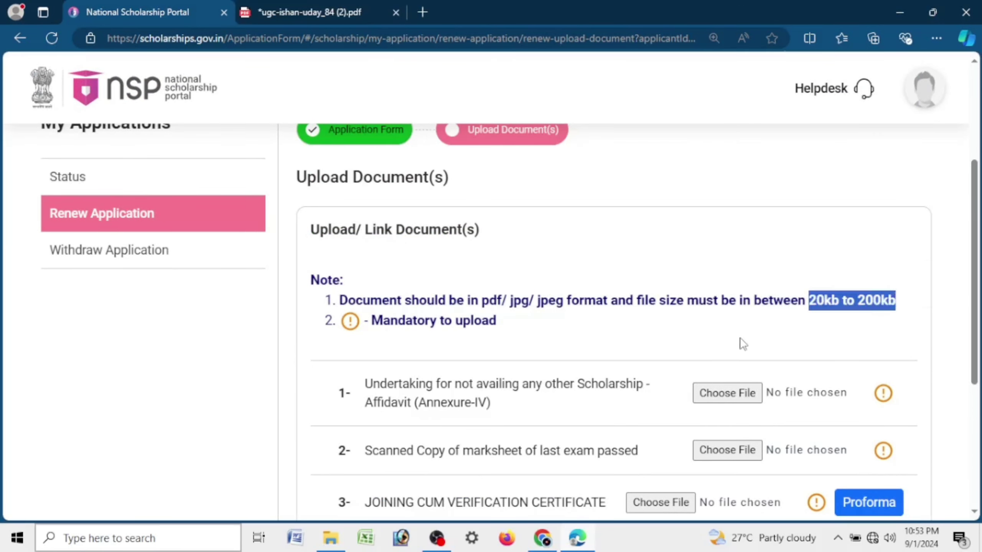
pyautogui.scroll(-5, 738, 342)
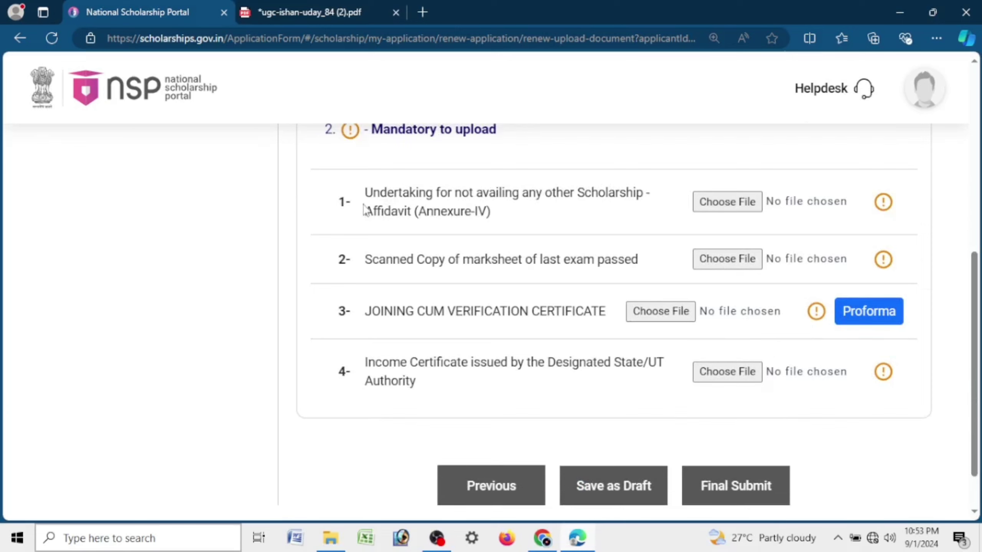
pyautogui.moveTo(367, 194); pyautogui.dragTo(549, 221)
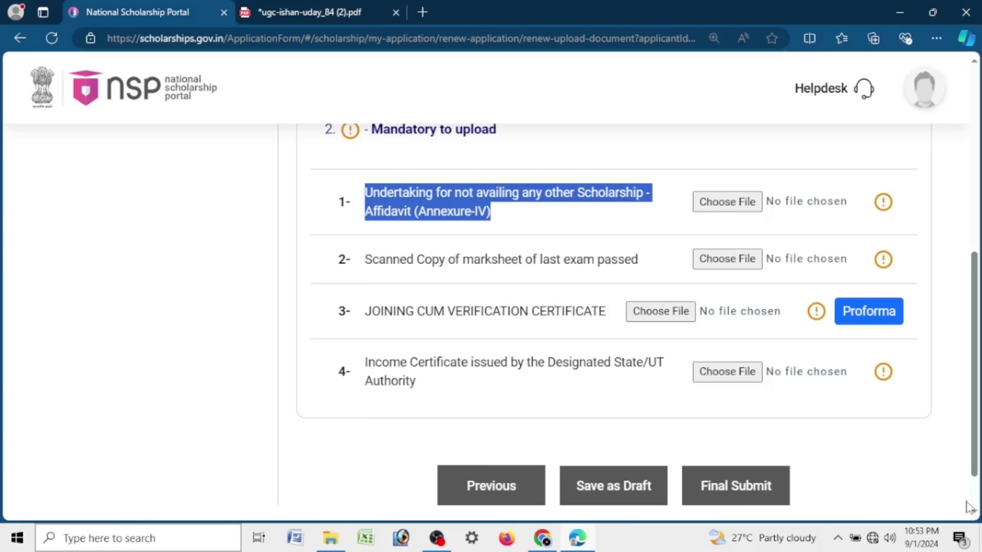
pyautogui.scroll(10, 898, 470)
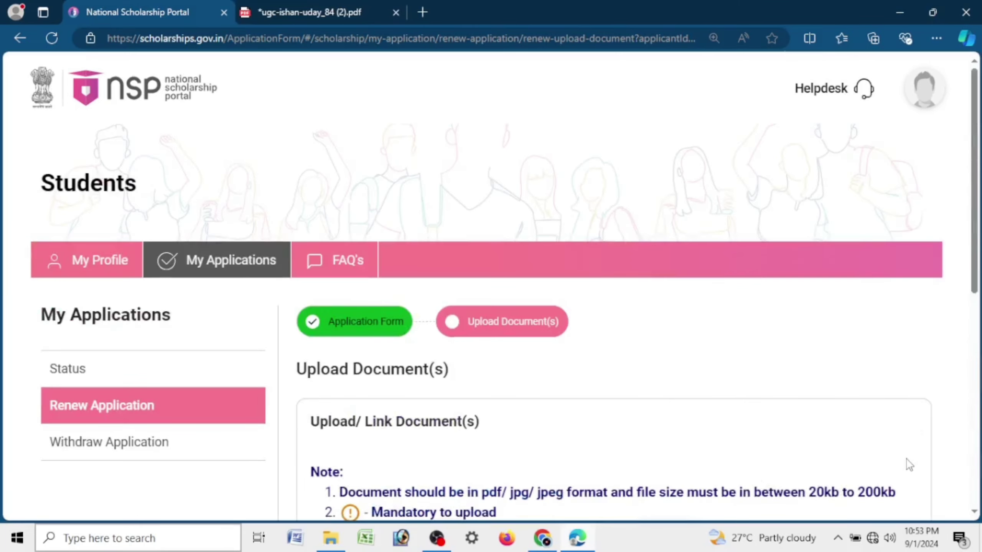
pyautogui.scroll(-10, 907, 459)
pyautogui.scroll(5, 904, 456)
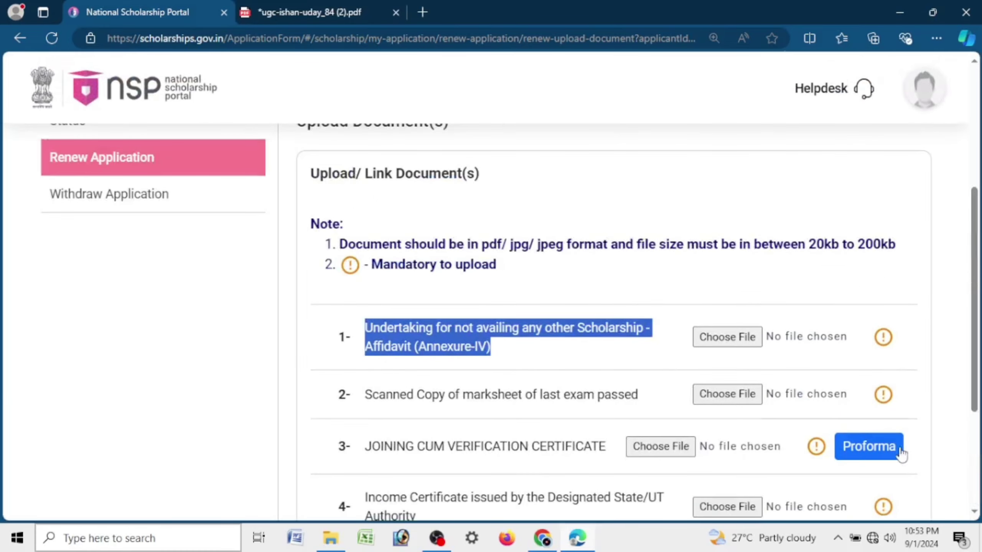
pyautogui.scroll(-5, 900, 455)
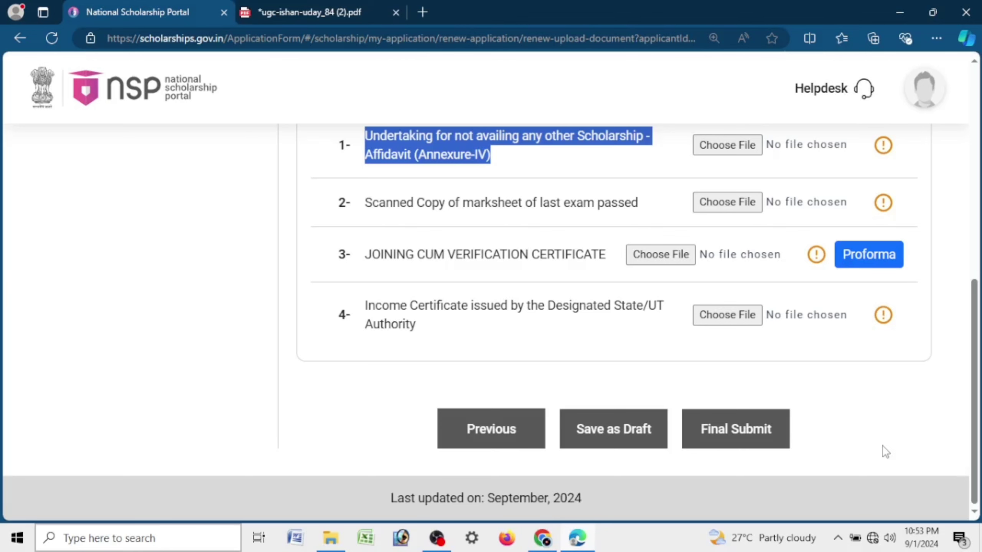
pyautogui.scroll(5, 893, 336)
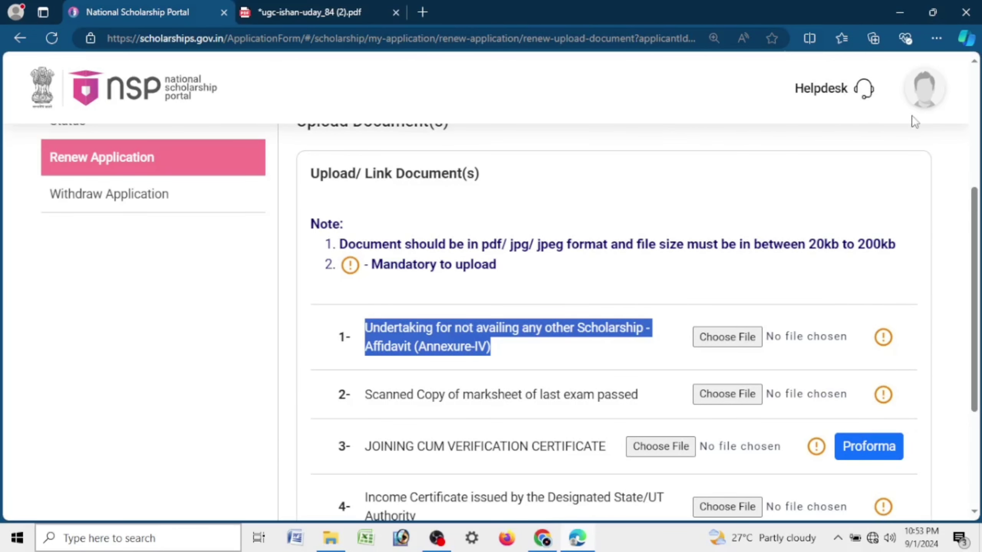
# Step: Log out of the student account, go to the homepage and close the old portal tab
pyautogui.click(923, 94)
pyautogui.click(852, 193)
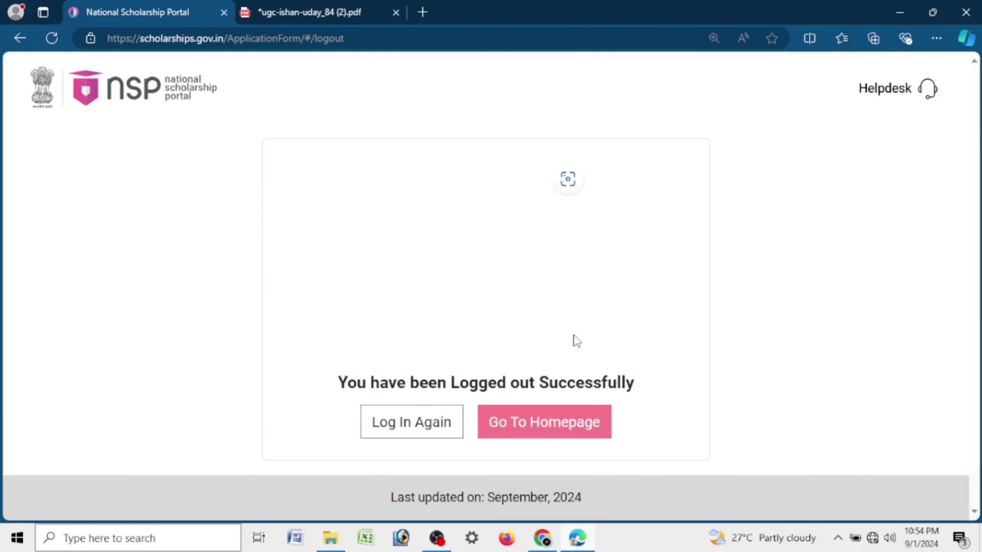
pyautogui.click(554, 424)
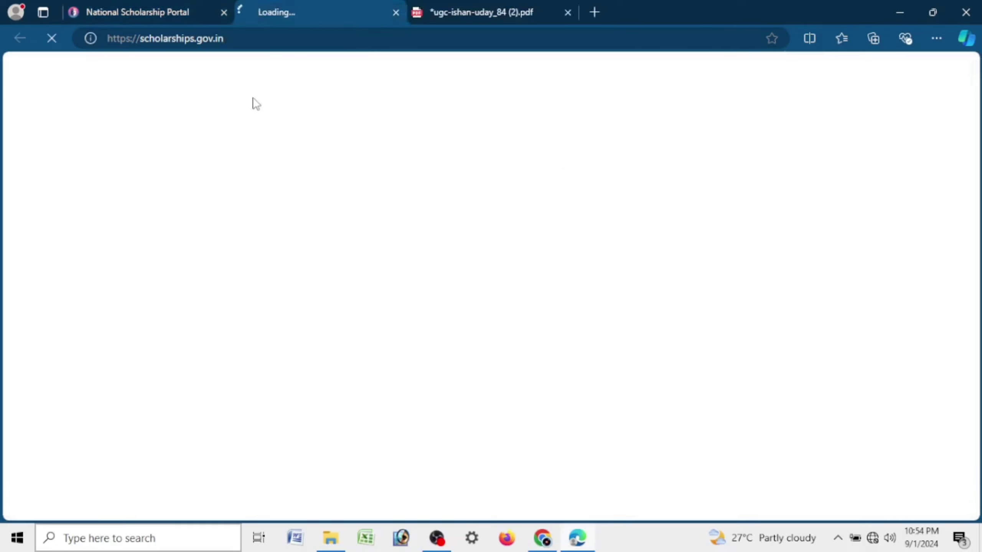
pyautogui.click(224, 13)
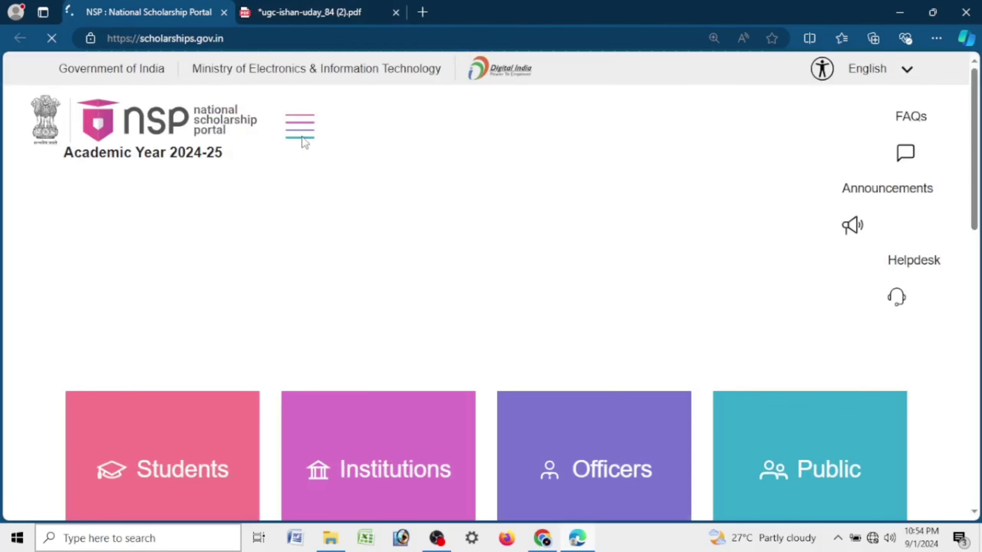
pyautogui.click(307, 120)
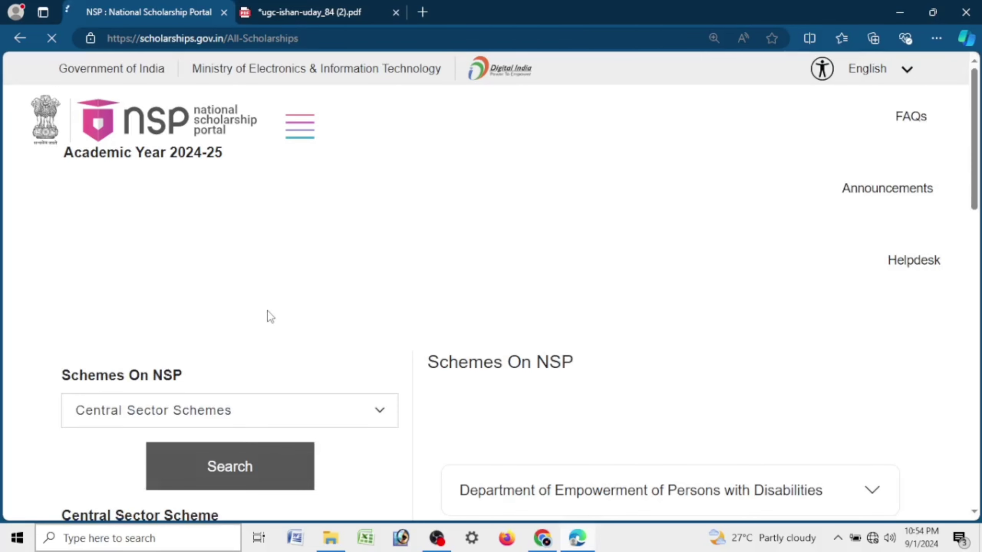
# Step: Search the Central Sector schemes filtered to the UGC department
pyautogui.scroll(-7, 267, 316)
pyautogui.moveTo(209, 150); pyautogui.dragTo(197, 164)
pyautogui.click(197, 165)
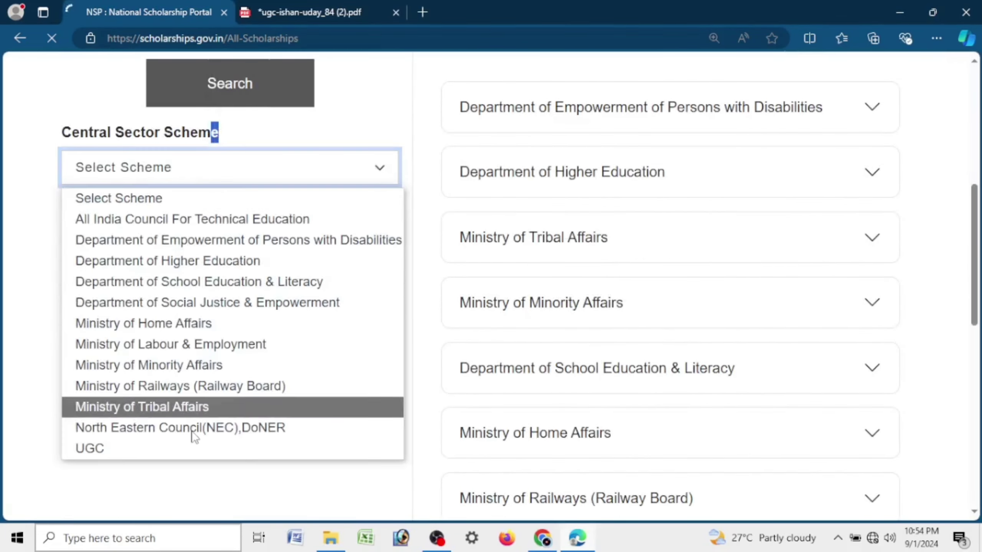
pyautogui.click(190, 449)
pyautogui.click(245, 222)
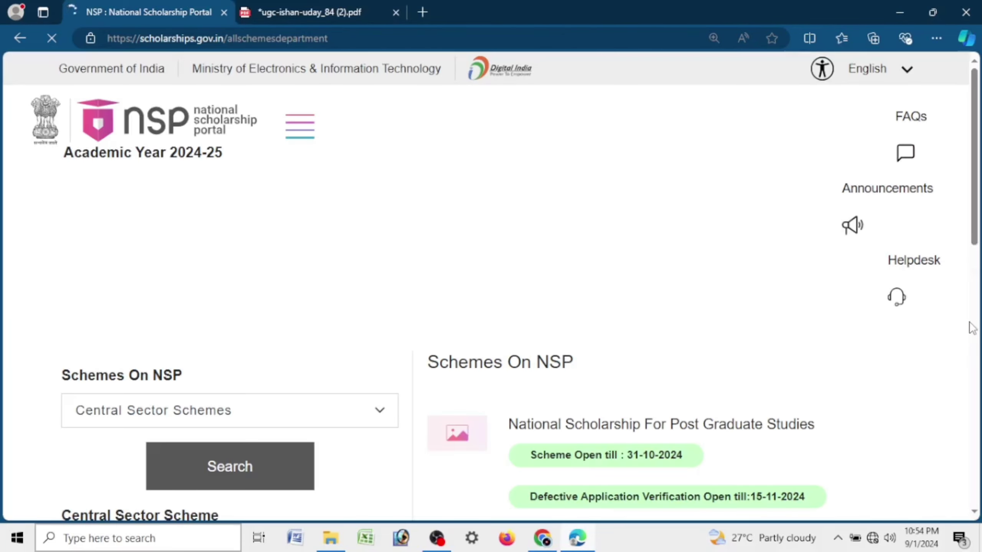
pyautogui.scroll(-4, 858, 260)
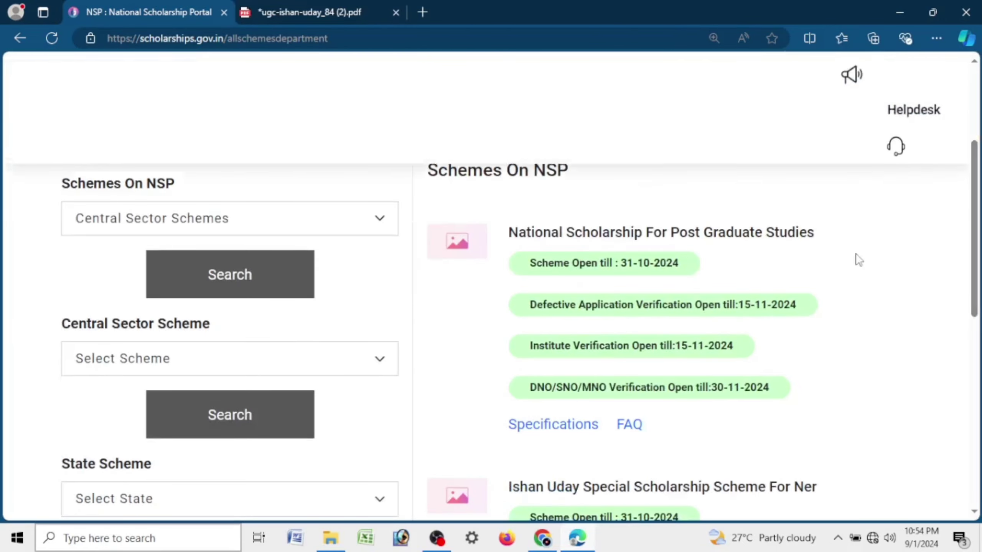
pyautogui.scroll(-4, 857, 259)
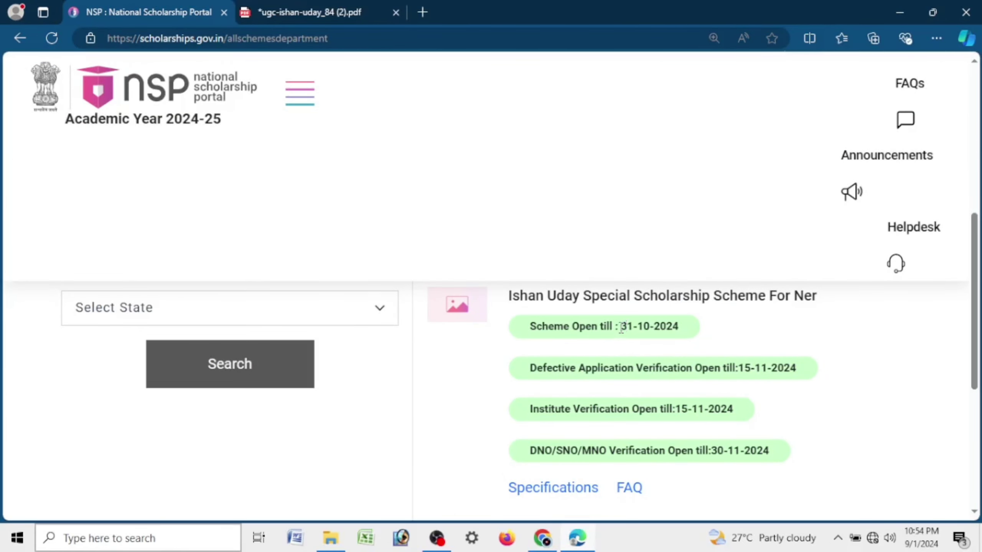
pyautogui.moveTo(620, 328); pyautogui.dragTo(687, 336)
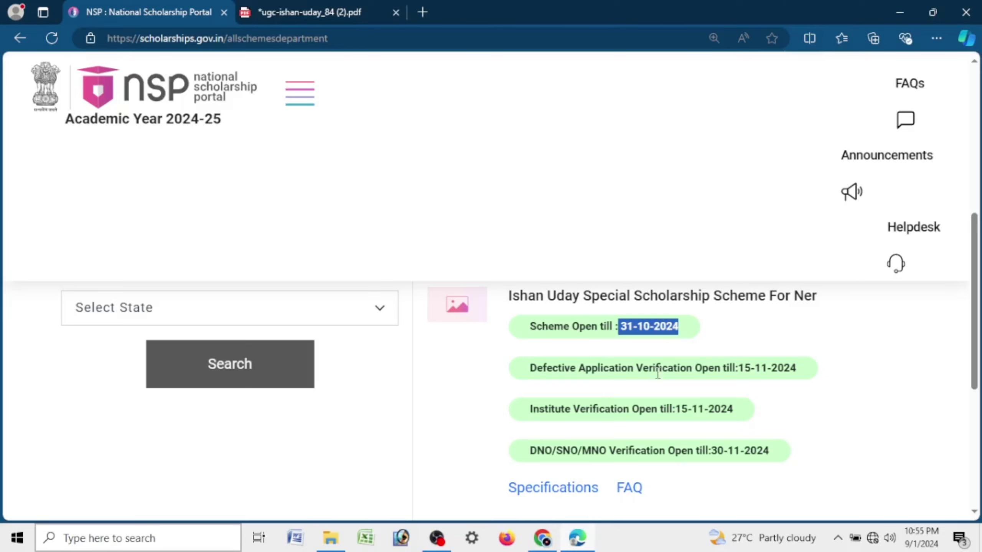
pyautogui.scroll(10, 657, 375)
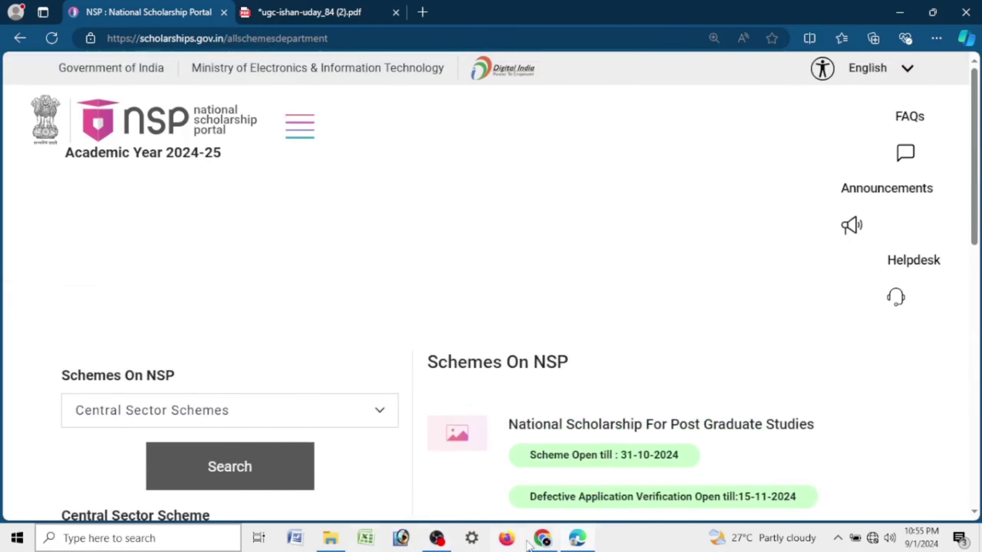
pyautogui.hotkey('ctrl', '-')
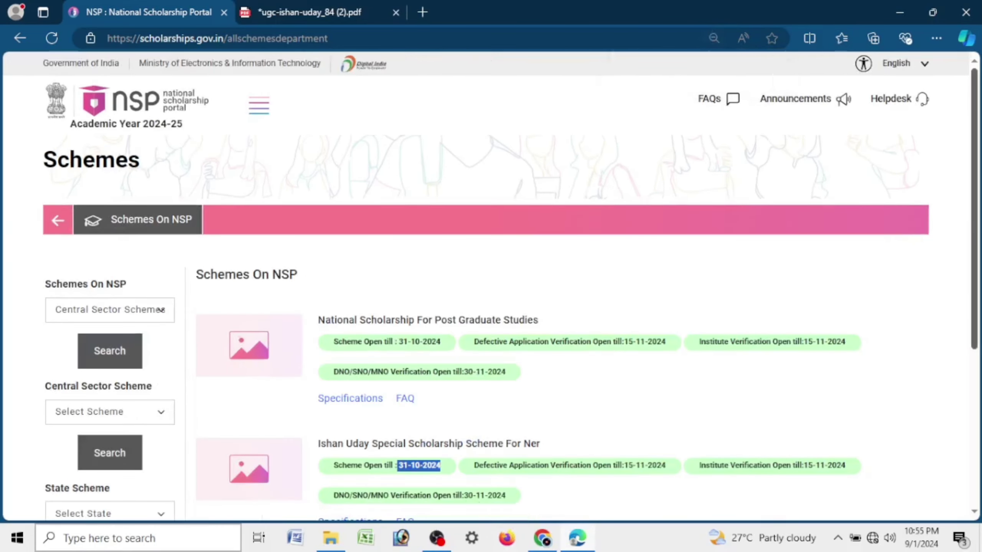
pyautogui.click(109, 101)
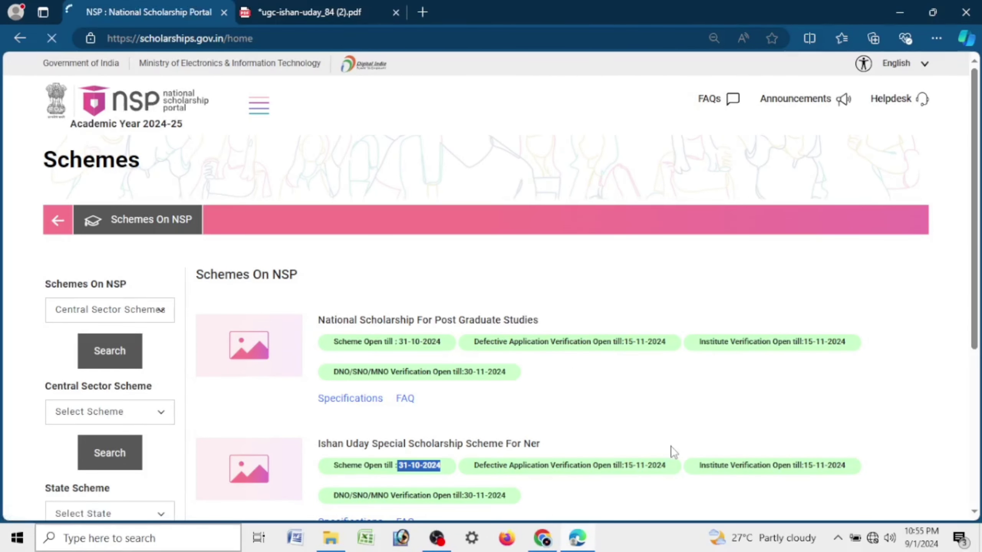